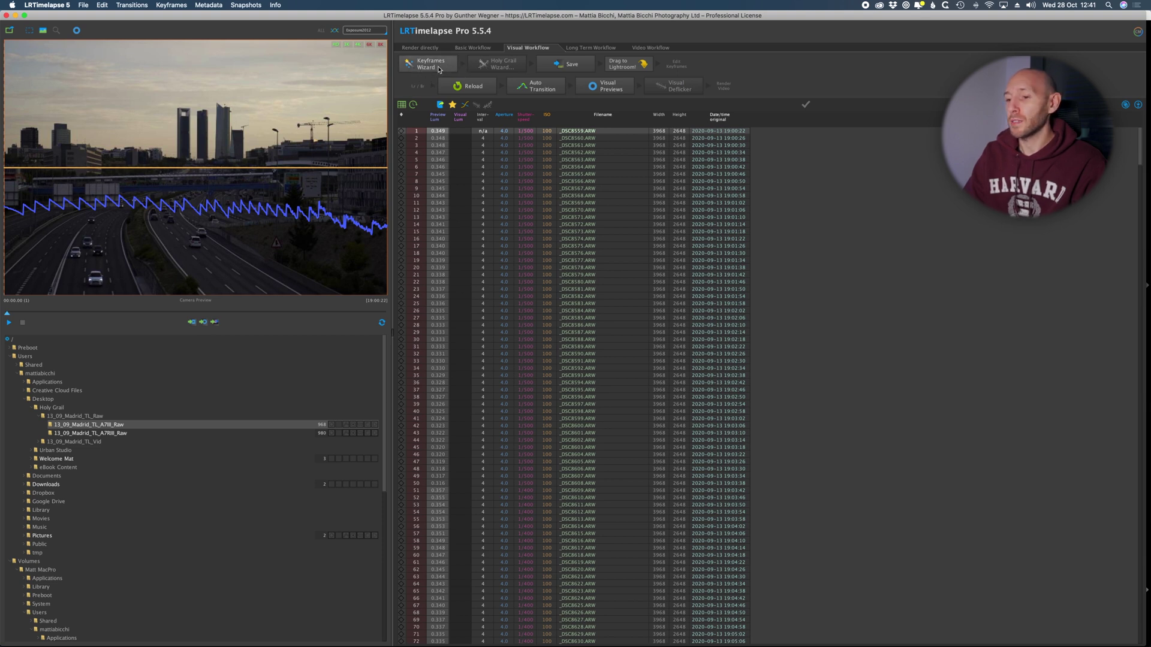
Create the A7III sequence's keyframes, level its exposure with the Holy Grail Wizard by slightly reducing Rotate to flatten the curve, and save.
{"action": "left_click", "coordinate": [438, 69]}
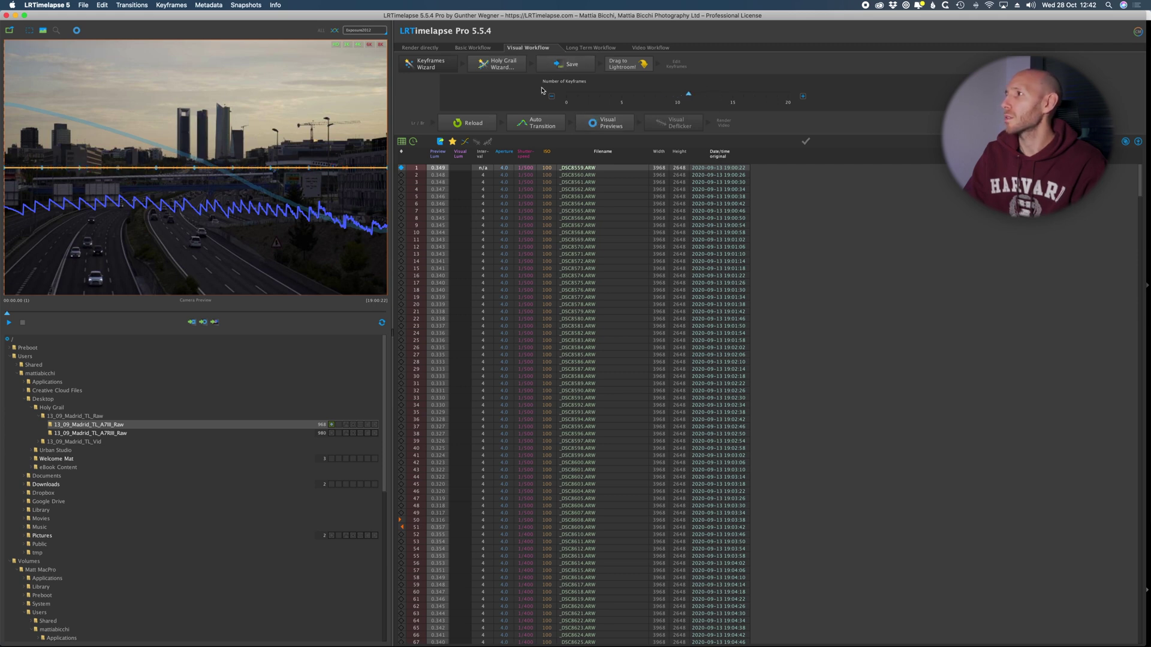
{"action": "left_click", "coordinate": [509, 70]}
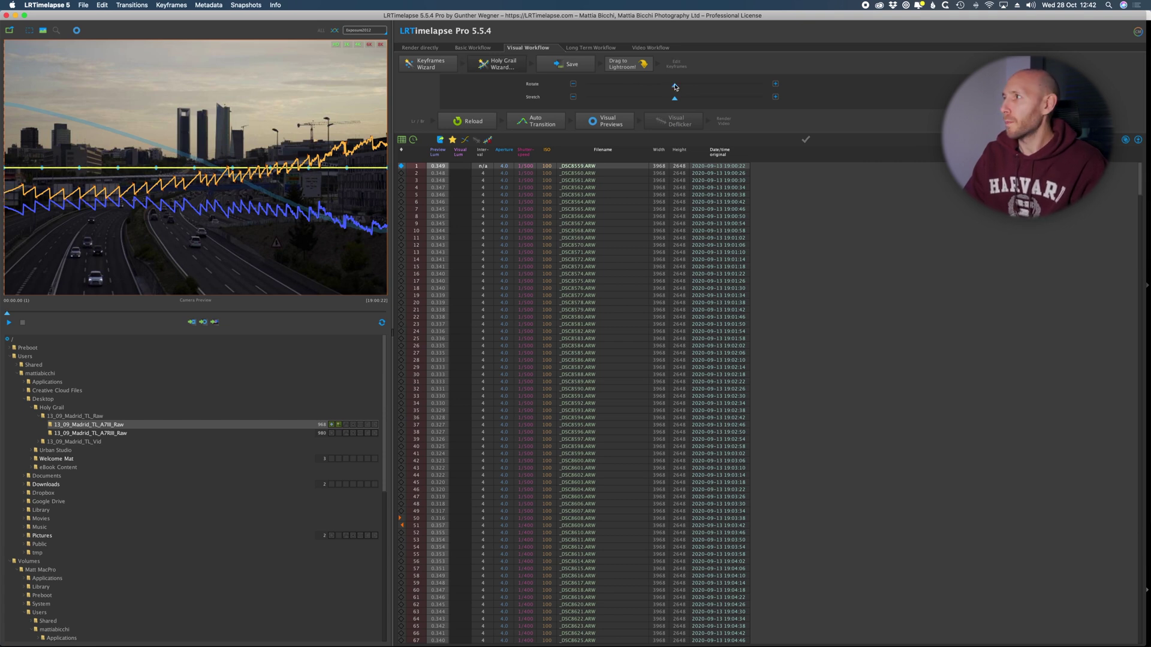
{"action": "left_click_drag", "start_coordinate": [676, 87], "coordinate": [668, 88]}
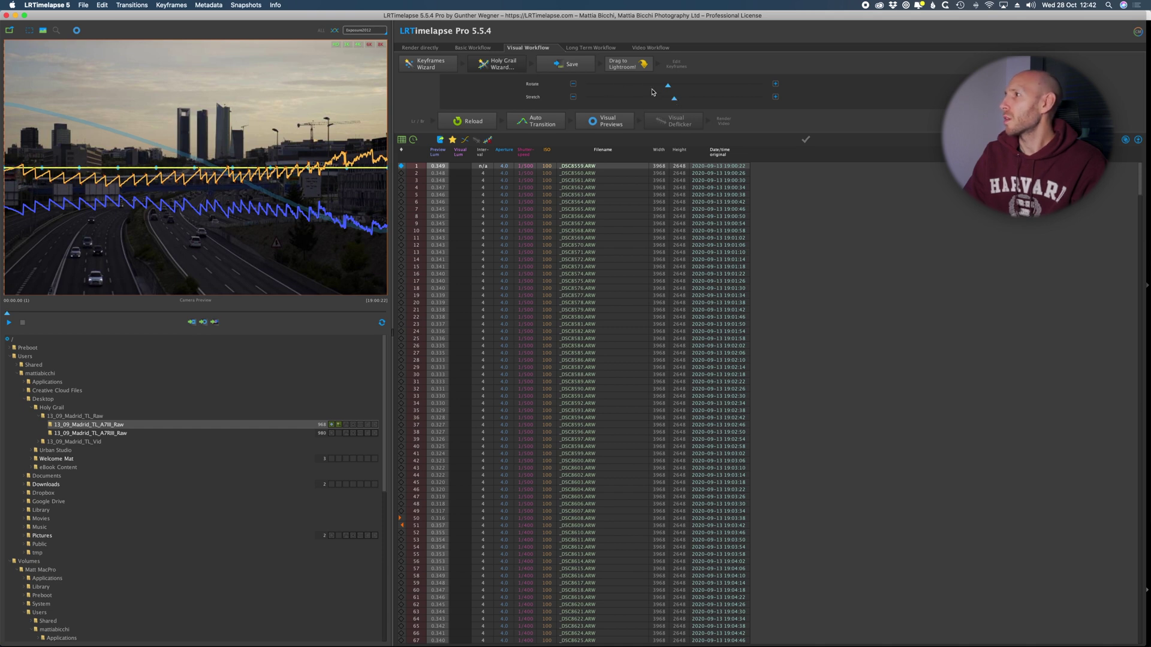
{"action": "left_click", "coordinate": [572, 67]}
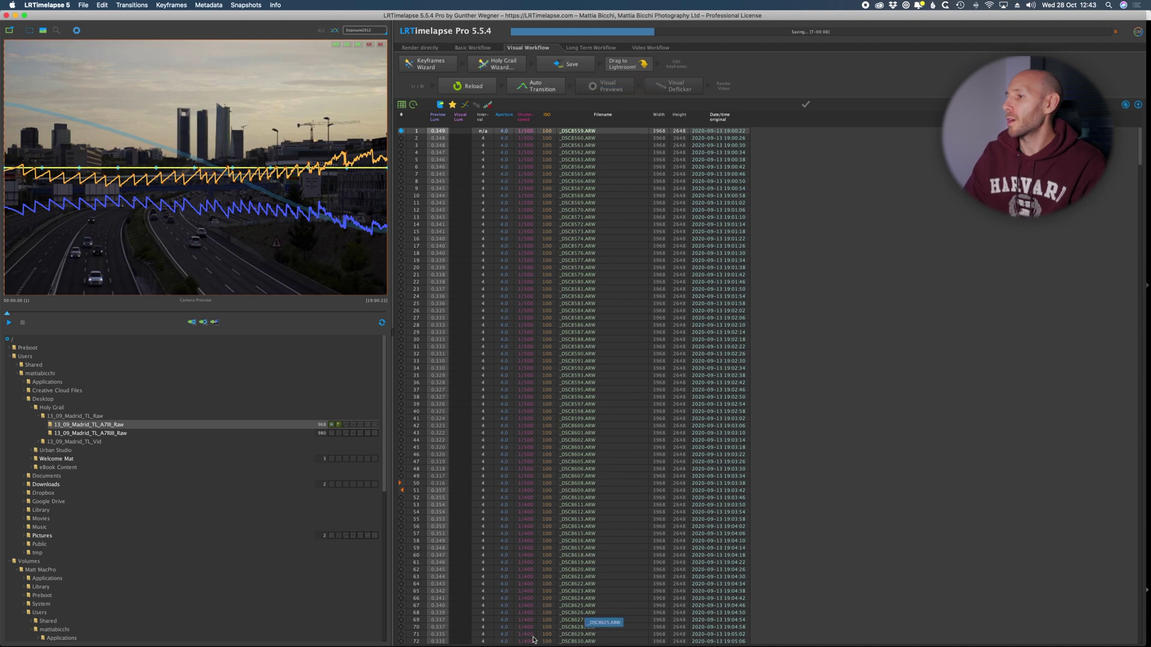
Switch to Lightroom Classic and read metadata from files for all photos in the 13_09_Madrid_TL_A7III_Raw folder.
{"action": "left_click", "coordinate": [475, 620]}
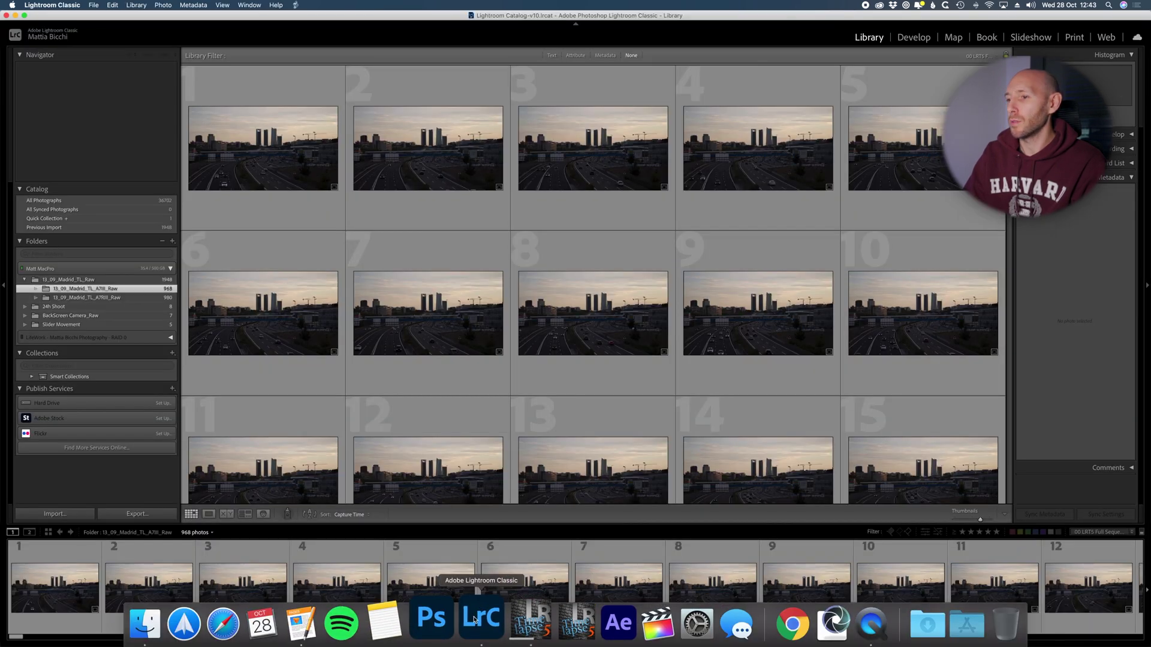
{"action": "left_click", "coordinate": [67, 552]}
{"action": "key", "text": "super+a"}
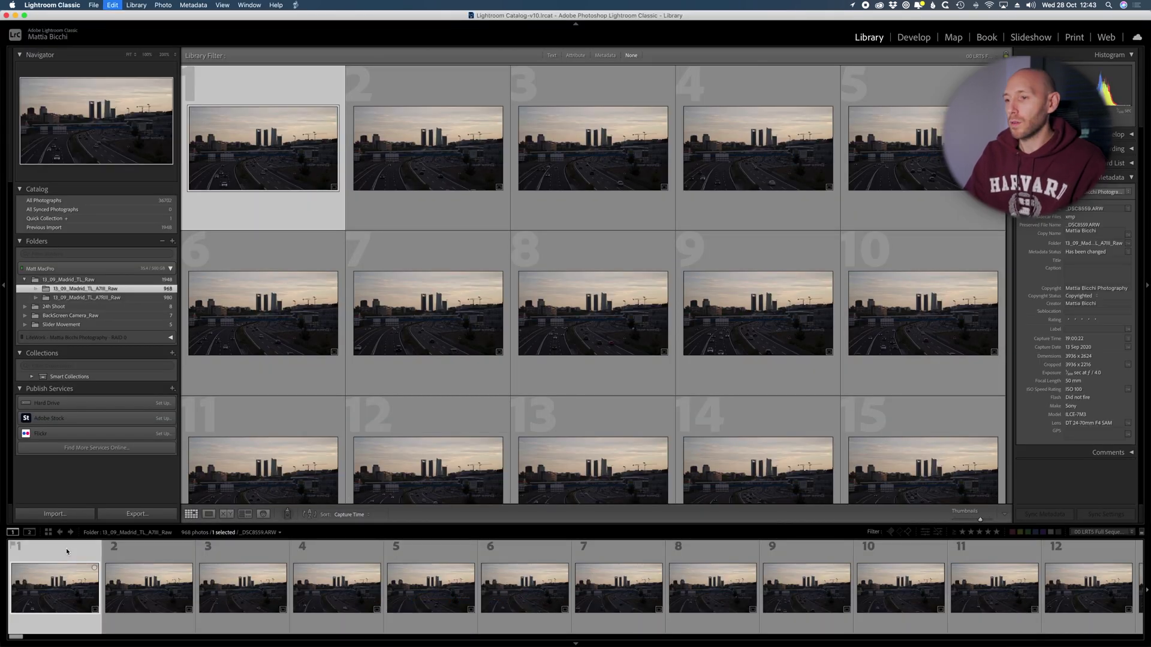
{"action": "right_click", "coordinate": [67, 552]}
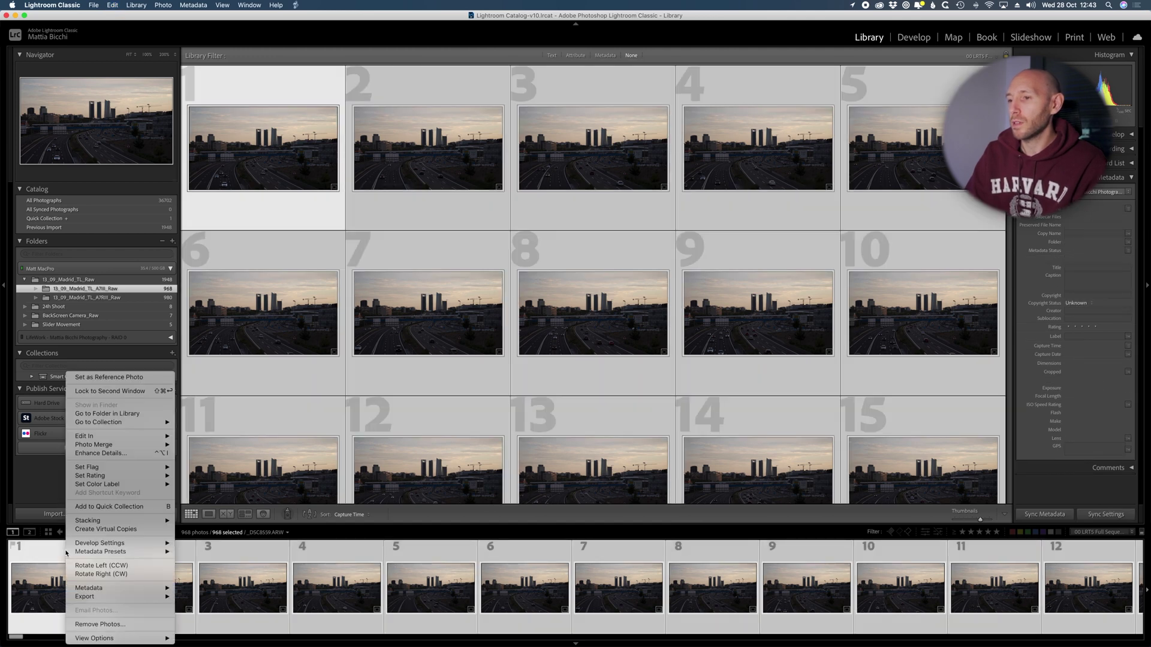
{"action": "mouse_move", "coordinate": [108, 588]}
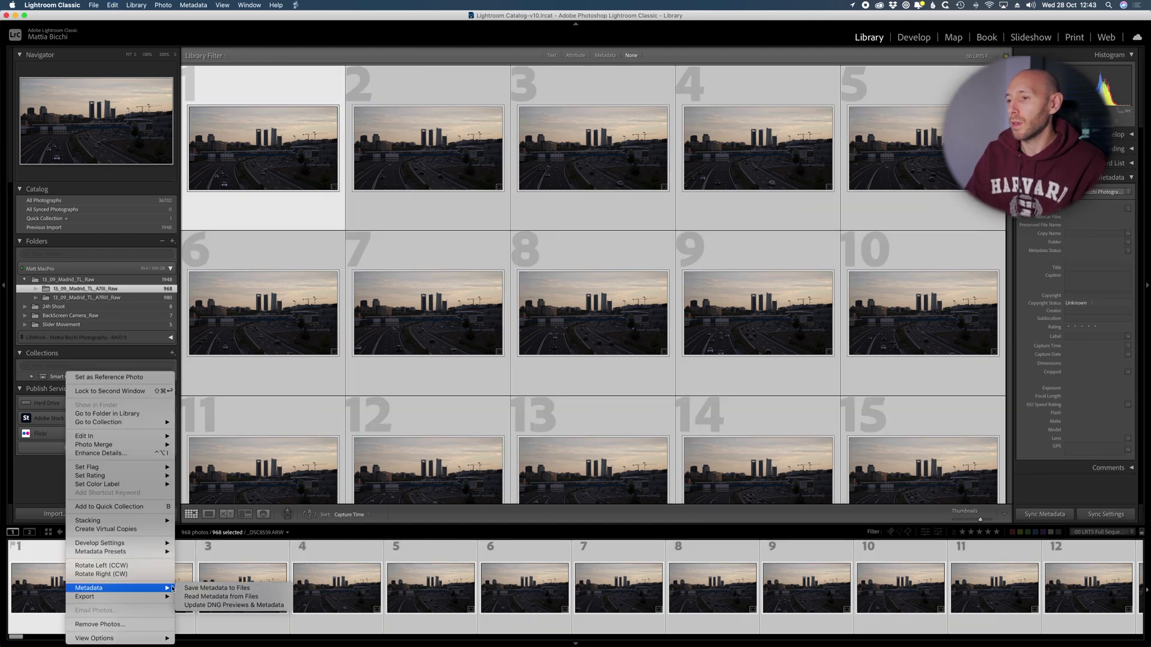
{"action": "left_click", "coordinate": [202, 597]}
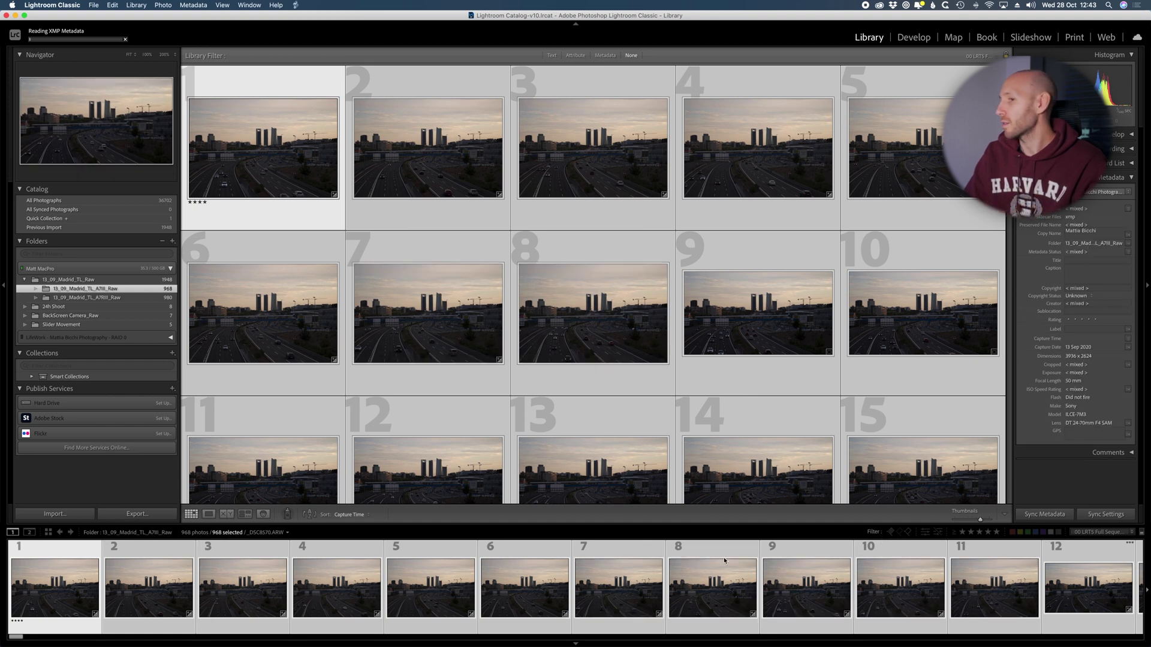
Filter the folder with the 01 LRT5 Keyframes preset and open the first keyframe in the Develop module.
{"action": "left_click", "coordinate": [1107, 533]}
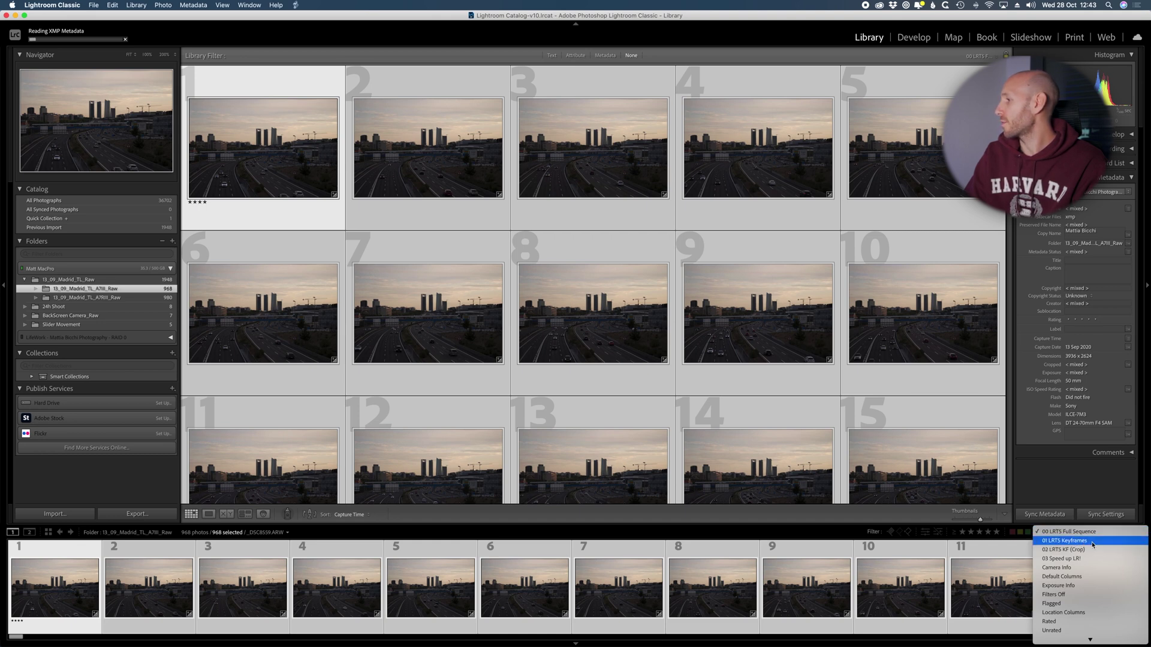
{"action": "left_click", "coordinate": [1093, 542]}
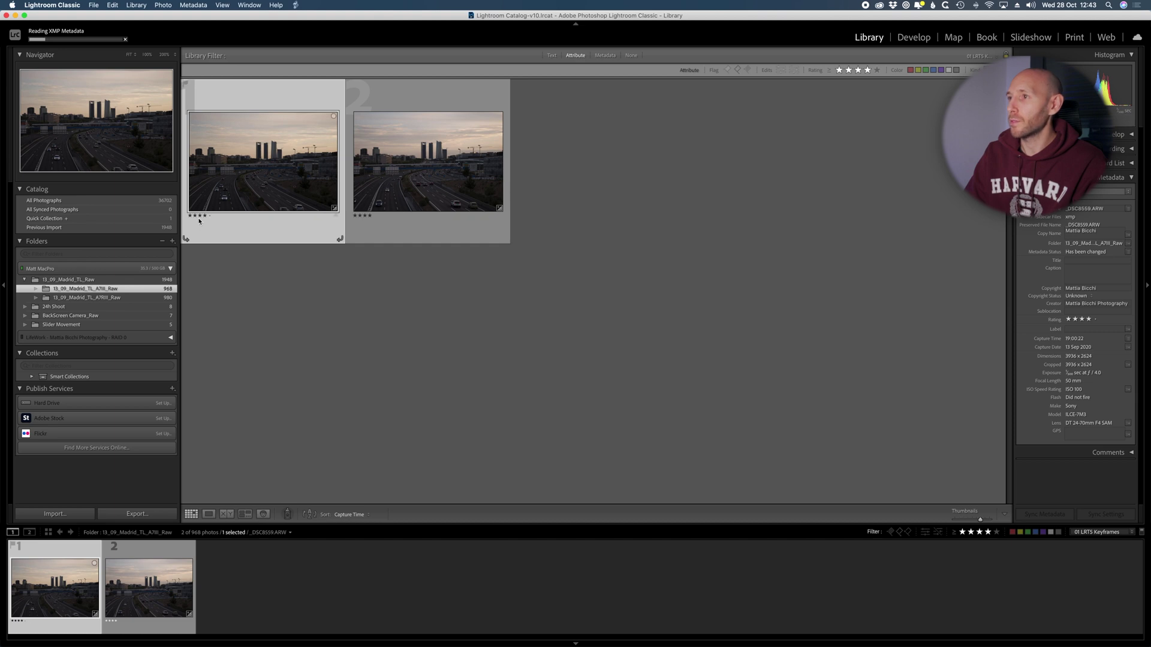
{"action": "left_click", "coordinate": [921, 40]}
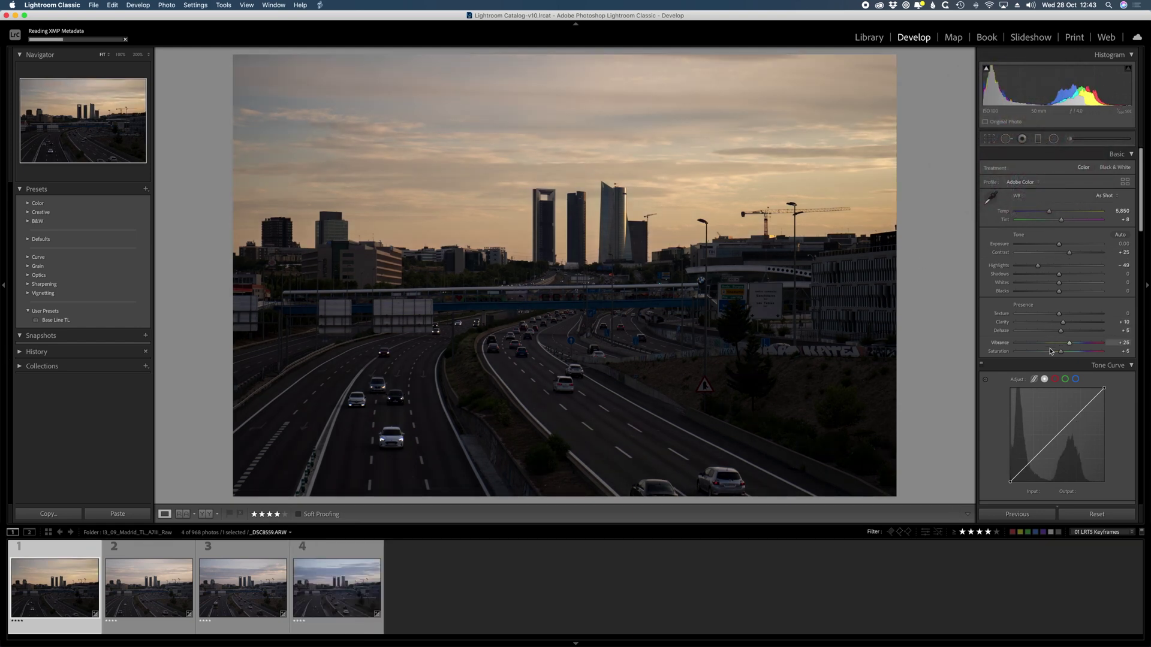
Set the sharpening masking of the first keyframe to 55.
{"action": "scroll", "coordinate": [1048, 354], "scroll_direction": "down", "scroll_amount": 10}
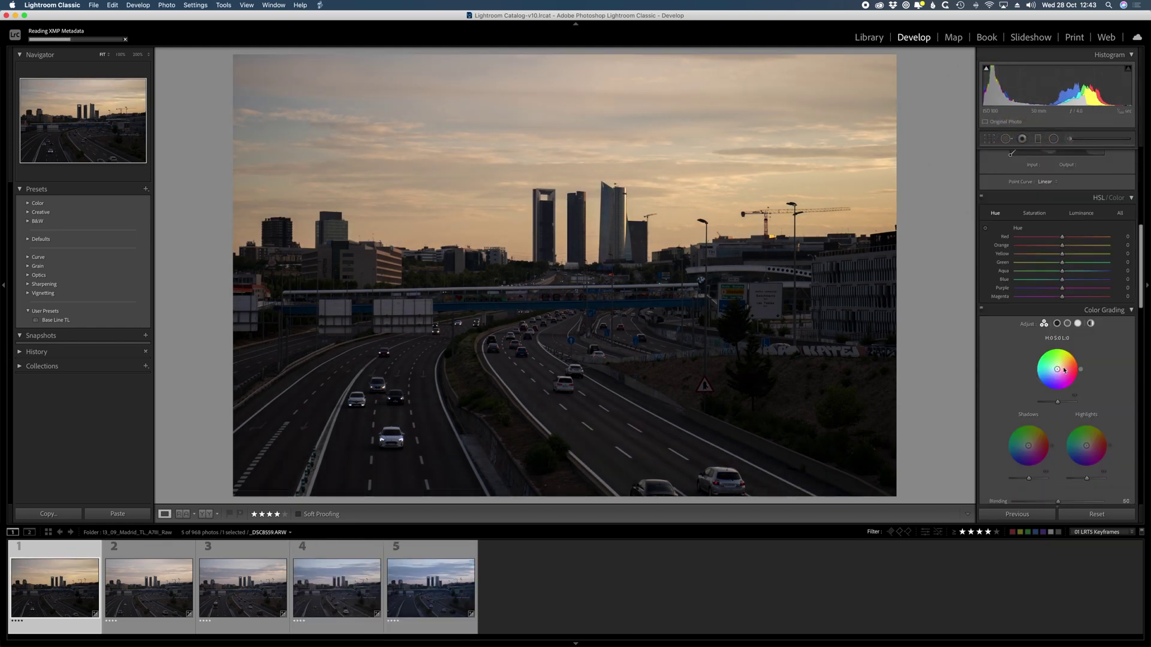
{"action": "scroll", "coordinate": [1060, 353], "scroll_direction": "down", "scroll_amount": 8}
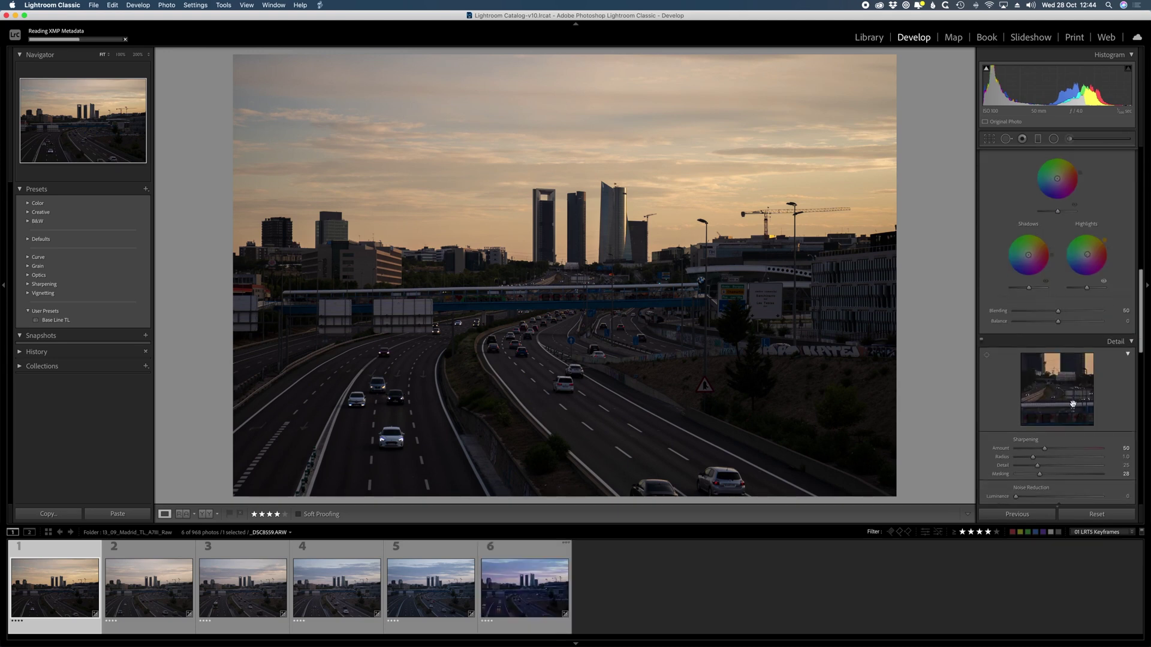
{"action": "left_click", "coordinate": [1063, 349], "text": "alt"}
Remove chromatic aberration and enable lens profile corrections with the Canon EF 24-70mm f/4 L IS USM profile, setting vignetting to 71.
{"action": "scroll", "coordinate": [1062, 348], "scroll_direction": "down", "scroll_amount": 3}
{"action": "left_click", "coordinate": [1029, 324]}
{"action": "left_click", "coordinate": [1045, 357]}
{"action": "left_click", "coordinate": [1046, 387]}
{"action": "left_click", "coordinate": [1049, 367]}
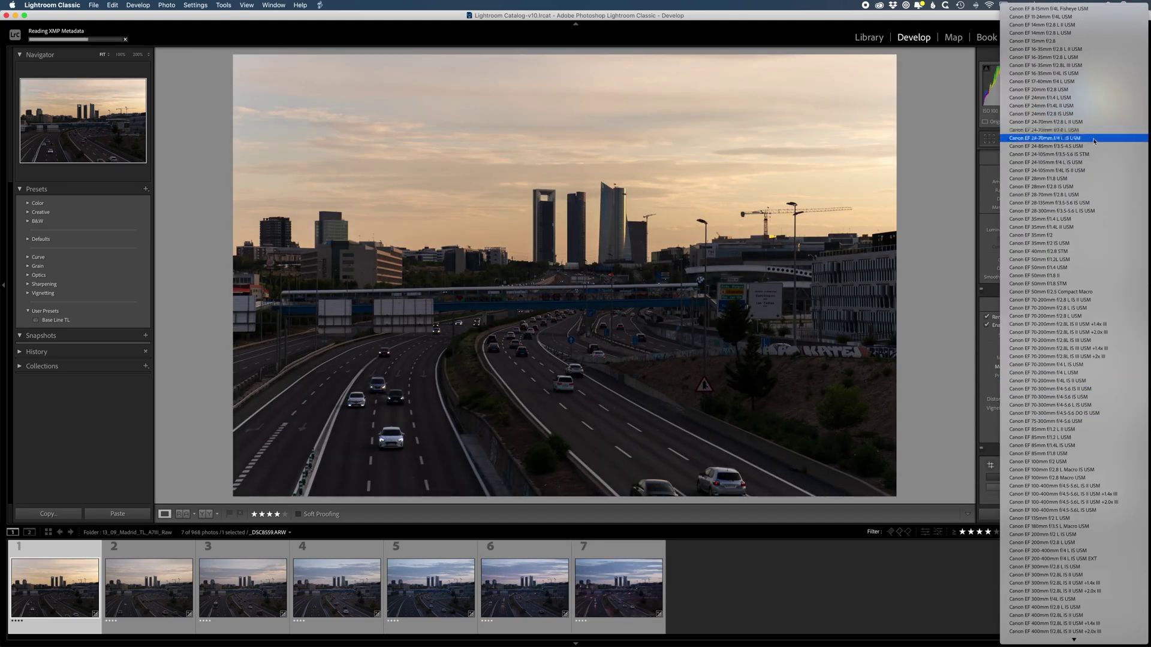
{"action": "left_click", "coordinate": [1055, 139]}
{"action": "left_click", "coordinate": [1043, 408]}
{"action": "scroll", "coordinate": [1044, 410], "scroll_direction": "up", "scroll_amount": 3}
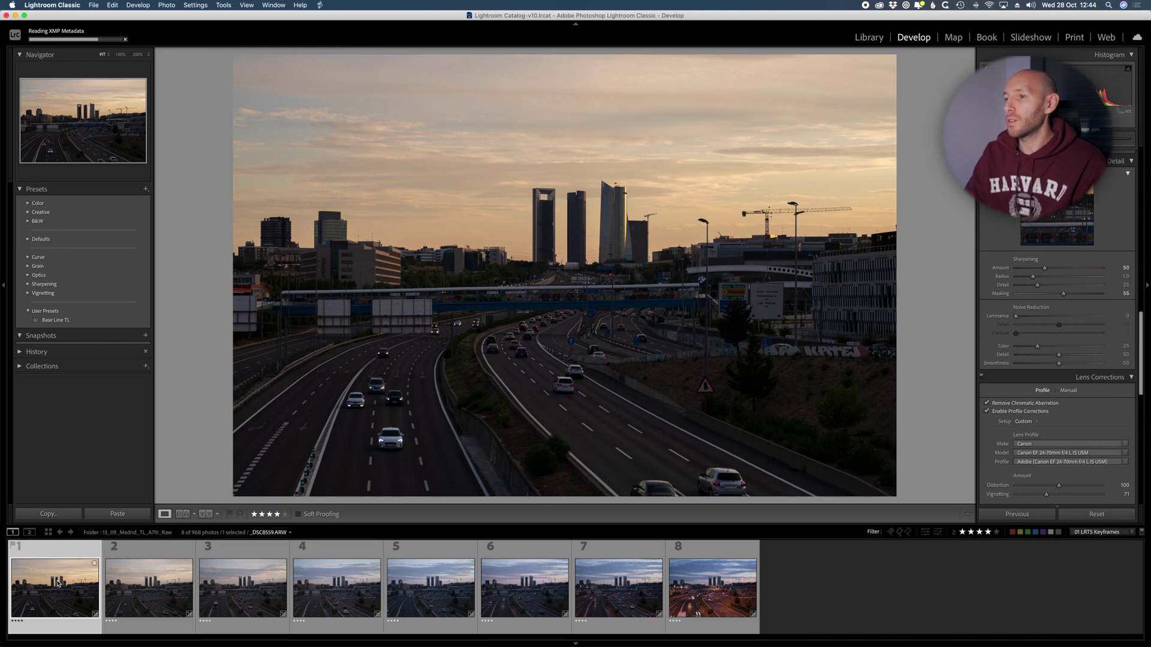
Sync the first keyframe's settings to the second keyframe with the 01 LRTimelapse Sync Keyframes script.
{"action": "left_click", "coordinate": [149, 588], "text": "shift"}
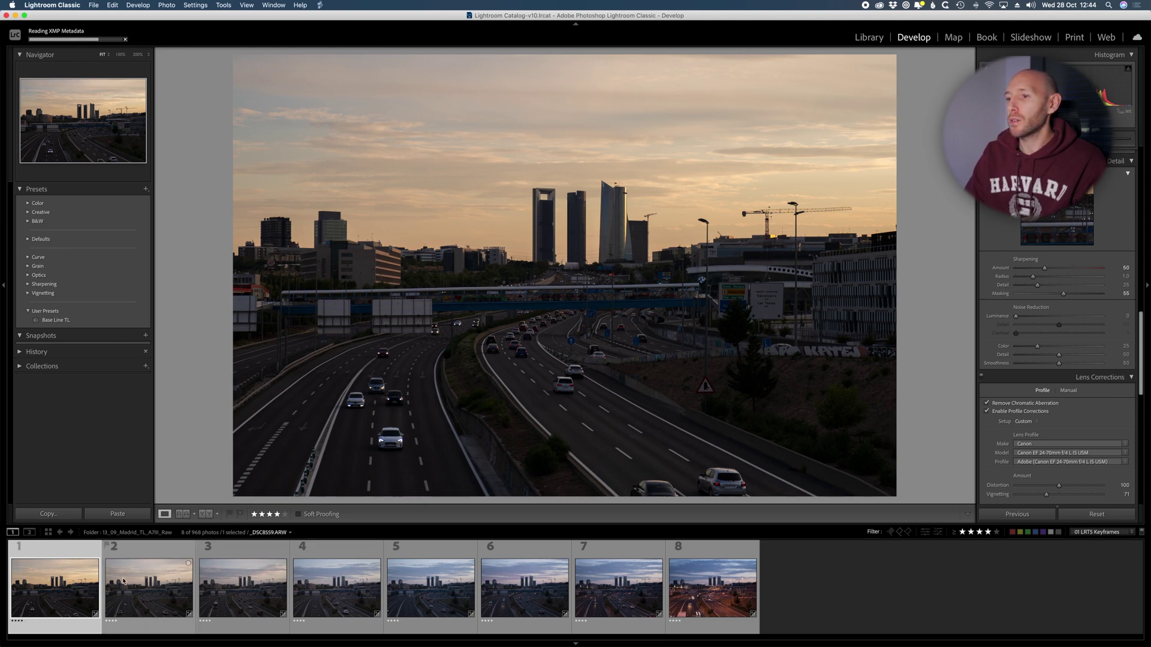
{"action": "left_click", "coordinate": [321, 5]}
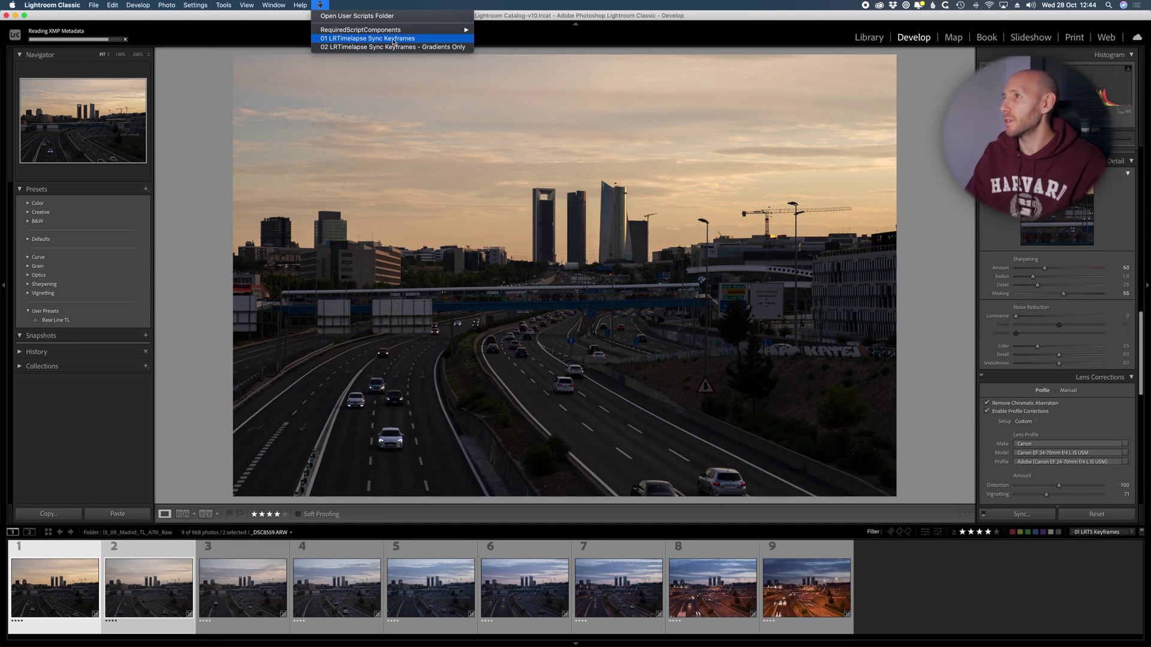
{"action": "left_click", "coordinate": [394, 39]}
Refine the grading of keyframes 2 to 7 one after another, including the orange hue on keyframe 4.
{"action": "left_click", "coordinate": [147, 547]}
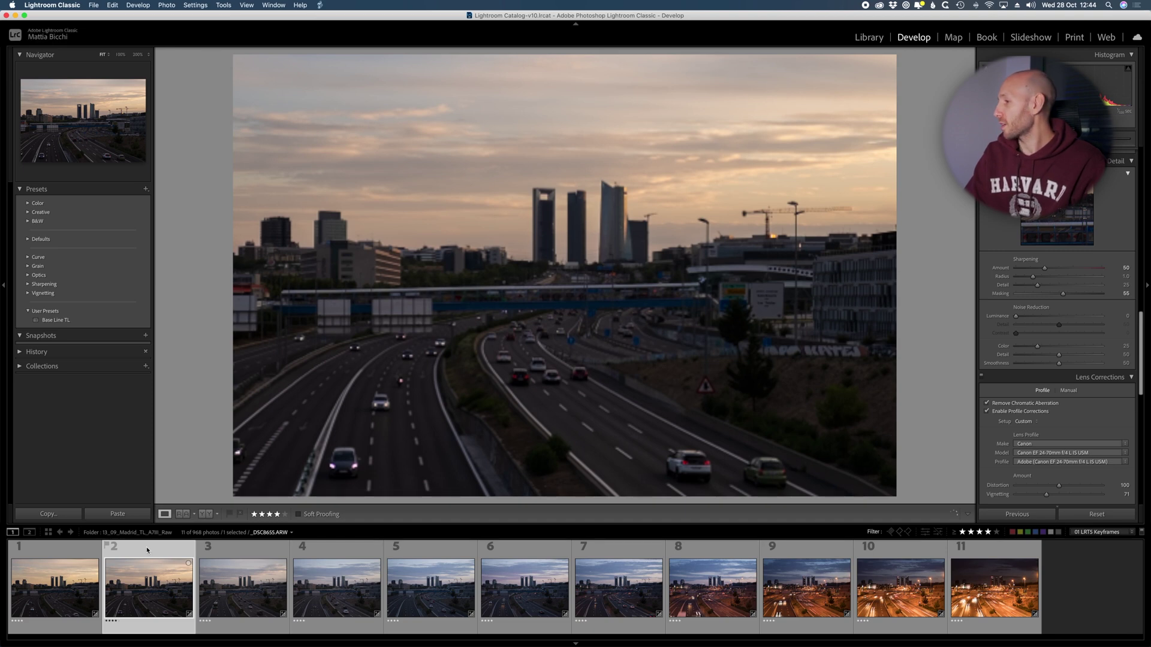
{"action": "scroll", "coordinate": [1043, 270], "scroll_direction": "up", "scroll_amount": 15}
{"action": "left_click", "coordinate": [242, 585]}
{"action": "left_click", "coordinate": [336, 584]}
{"action": "scroll", "coordinate": [1055, 336], "scroll_direction": "down", "scroll_amount": 6}
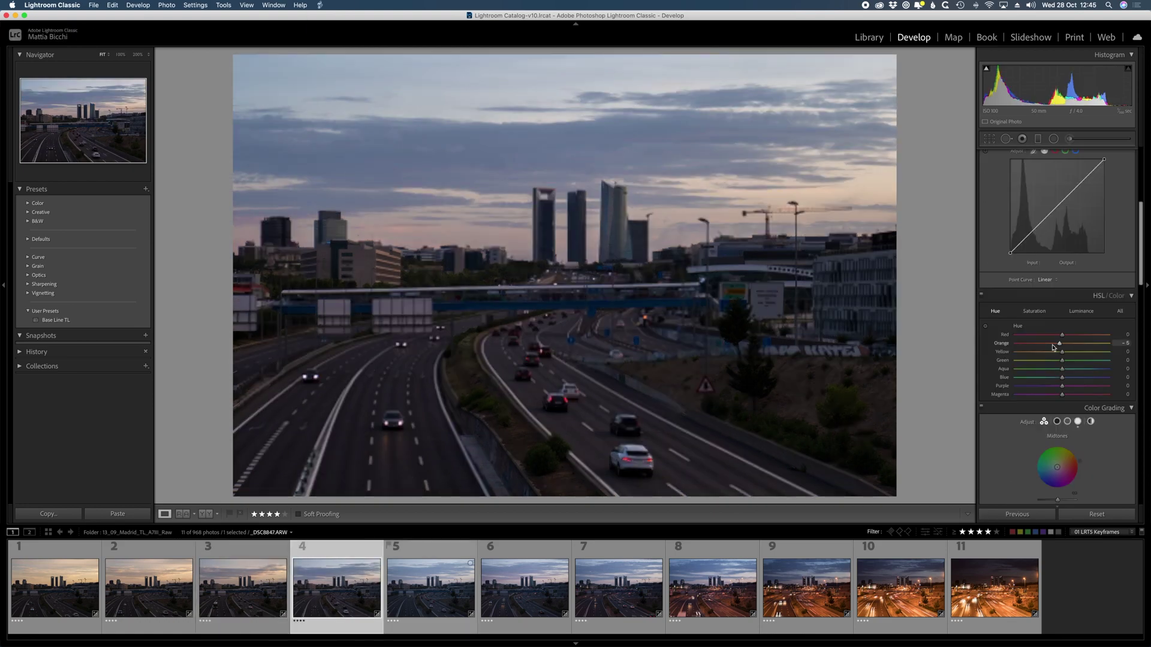
{"action": "scroll", "coordinate": [1068, 300], "scroll_direction": "down", "scroll_amount": 4}
{"action": "left_click", "coordinate": [430, 585]}
{"action": "left_click", "coordinate": [524, 585]}
{"action": "left_click", "coordinate": [618, 584]}
Cool the colours of keyframes 8 and 9, using their graduated filters for local corrections.
{"action": "left_click", "coordinate": [712, 584]}
{"action": "left_click", "coordinate": [1038, 139]}
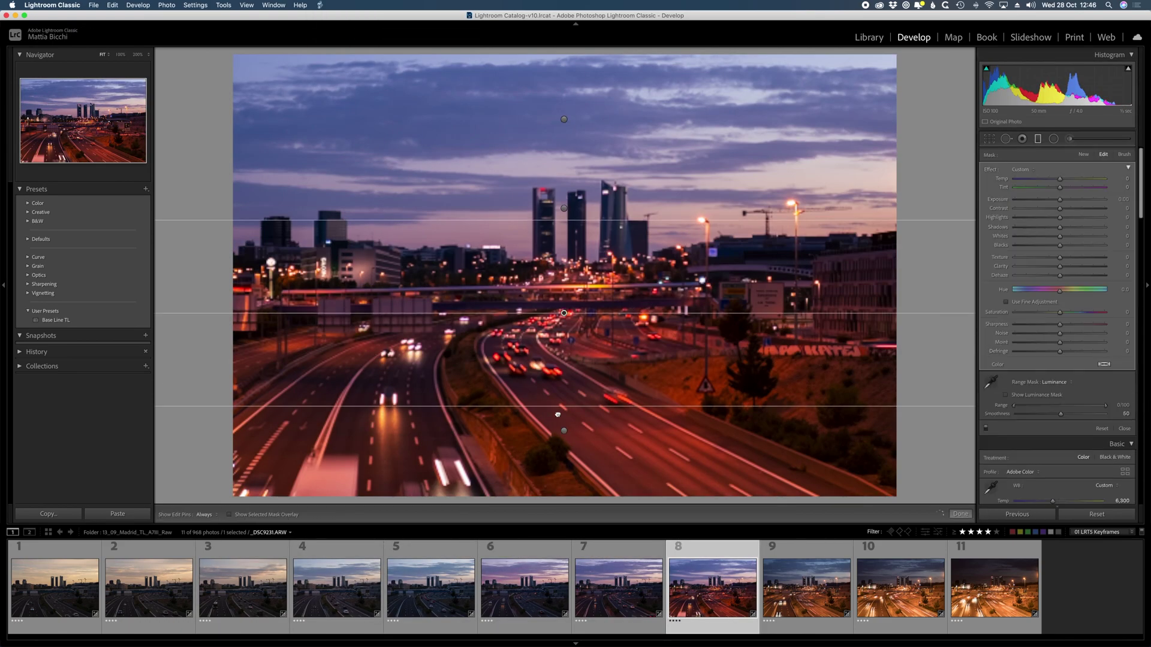
{"action": "left_click", "coordinate": [806, 584]}
{"action": "left_click_drag", "start_coordinate": [1047, 180], "coordinate": [1025, 211]}
{"action": "left_click", "coordinate": [1037, 138]}
{"action": "left_click", "coordinate": [564, 119]}
Grade keyframes 10 and 11 toward a cooler night look, setting the last keyframe's orange hue to +4.
{"action": "left_click", "coordinate": [900, 576]}
{"action": "left_click", "coordinate": [978, 584]}
{"action": "scroll", "coordinate": [1055, 360], "scroll_direction": "down", "scroll_amount": 8}
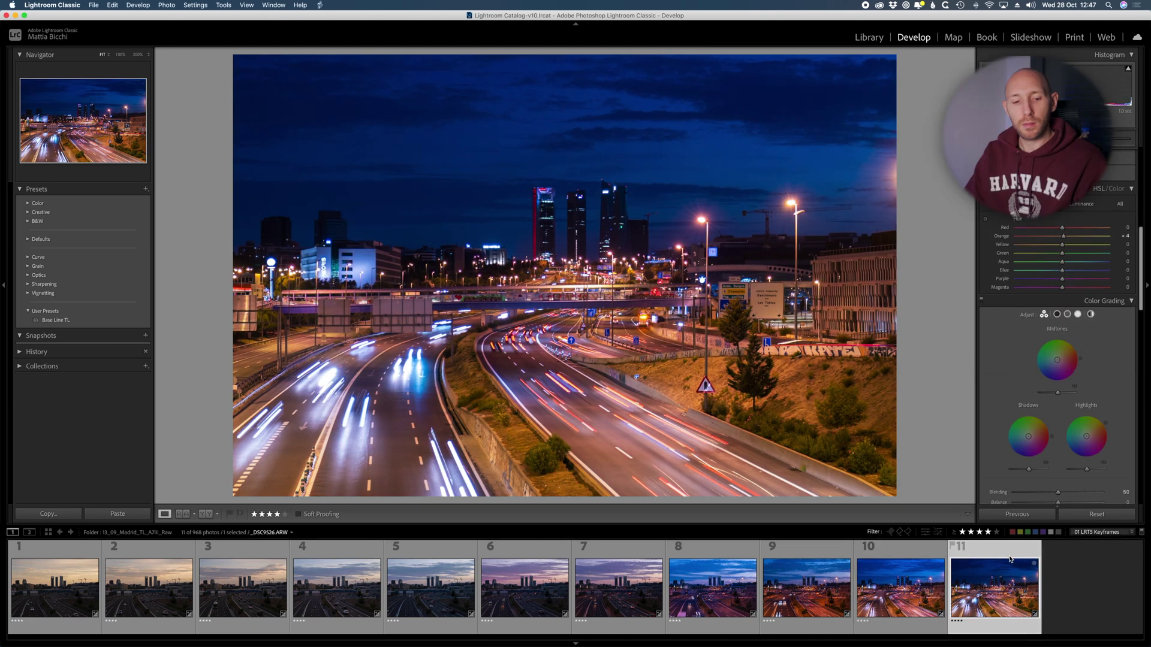
Save the metadata of all 11 keyframes to their files.
{"action": "key", "text": "super+a"}
{"action": "left_click", "coordinate": [318, 576]}
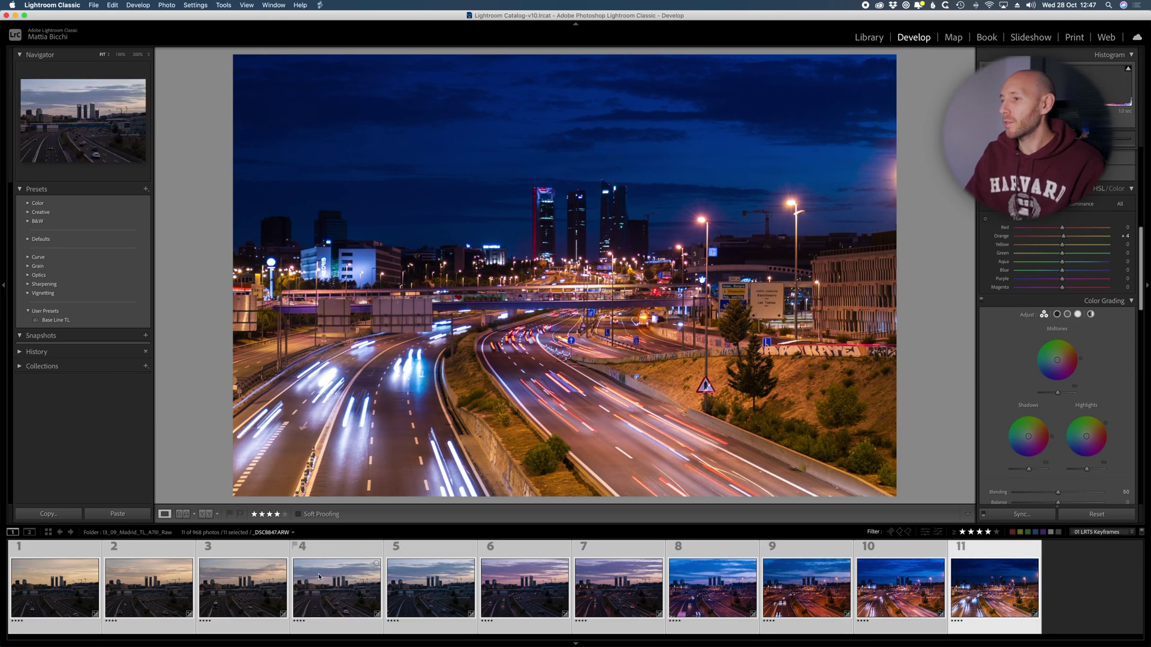
{"action": "right_click", "coordinate": [319, 576]}
{"action": "mouse_move", "coordinate": [414, 588]}
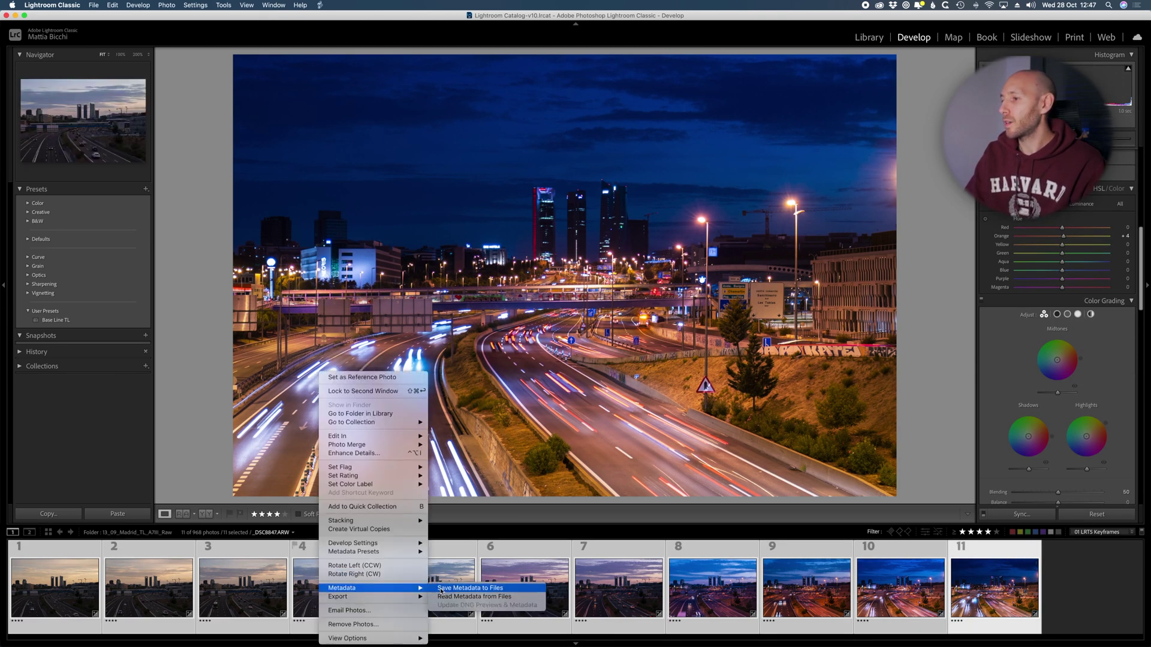
{"action": "left_click", "coordinate": [449, 590]}
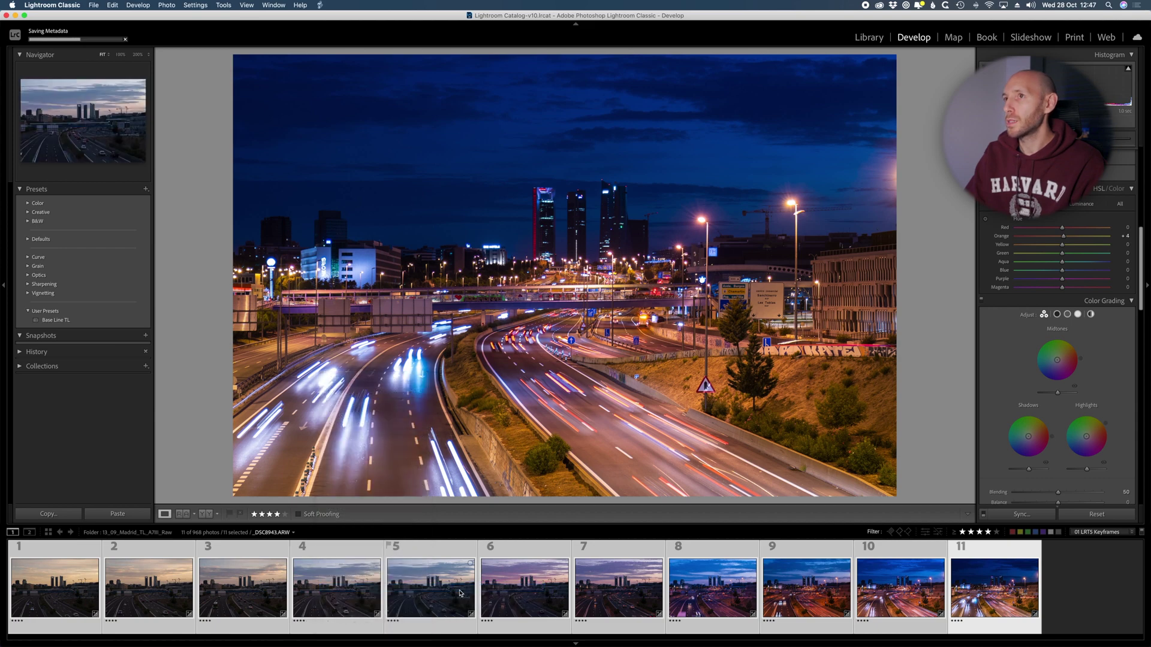
Switch to LRTimelapse, reload the edited sequence's metadata, and apply Auto Transition between the keyframes.
{"action": "left_click", "coordinate": [522, 631]}
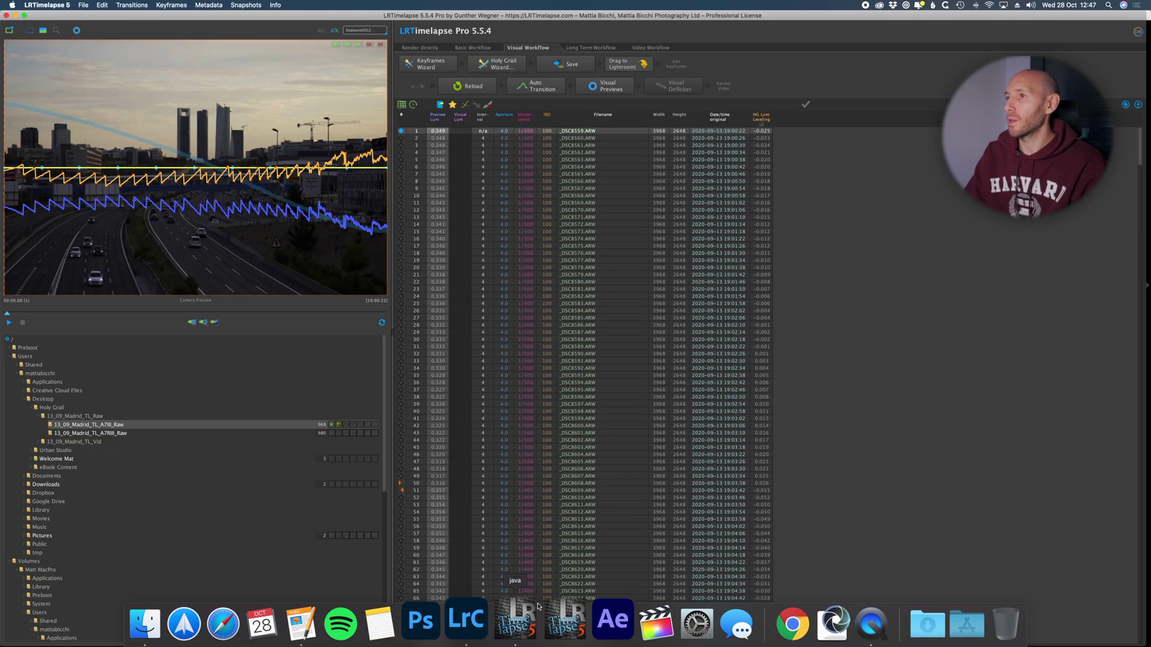
{"action": "left_click", "coordinate": [472, 87]}
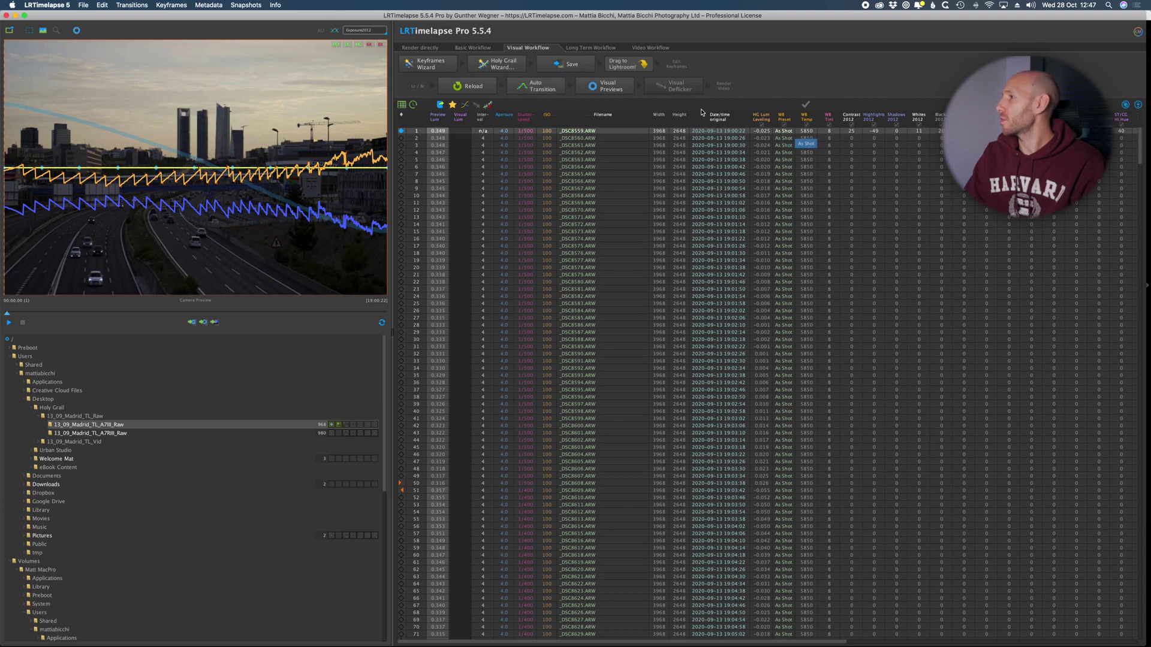
{"action": "left_click", "coordinate": [535, 90]}
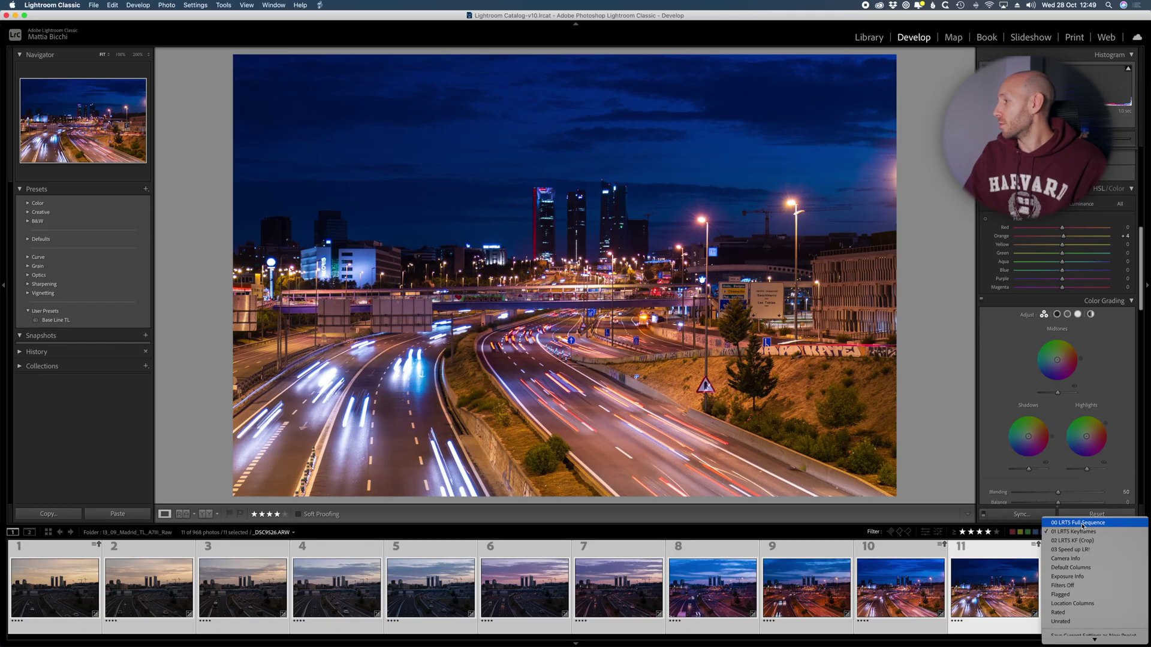
In Lightroom Classic, show the 00 LRT5 Full Sequence and read metadata from files for all its photos.
{"action": "left_click", "coordinate": [1079, 523]}
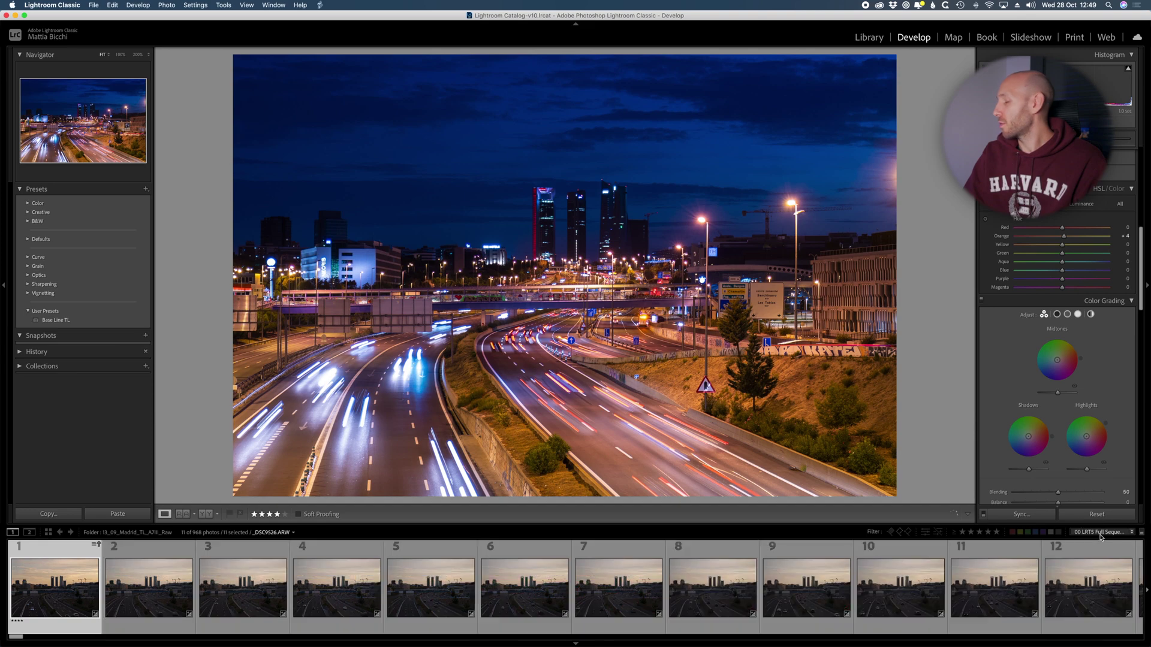
{"action": "key", "text": "super+a"}
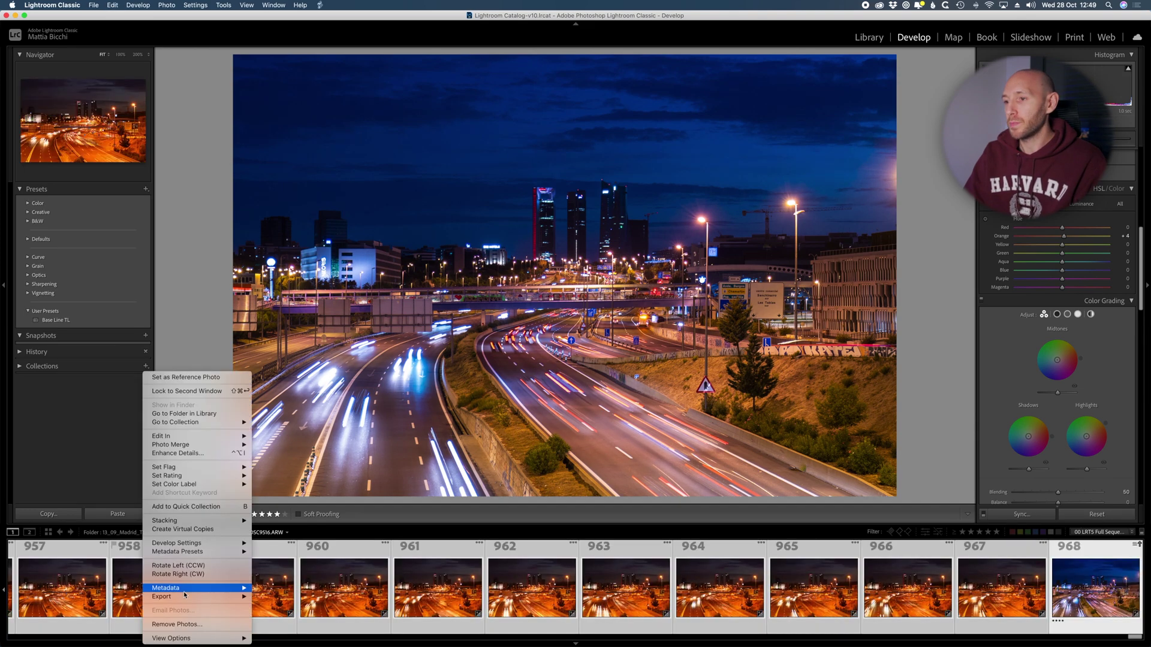
{"action": "mouse_move", "coordinate": [234, 590]}
{"action": "left_click", "coordinate": [277, 598]}
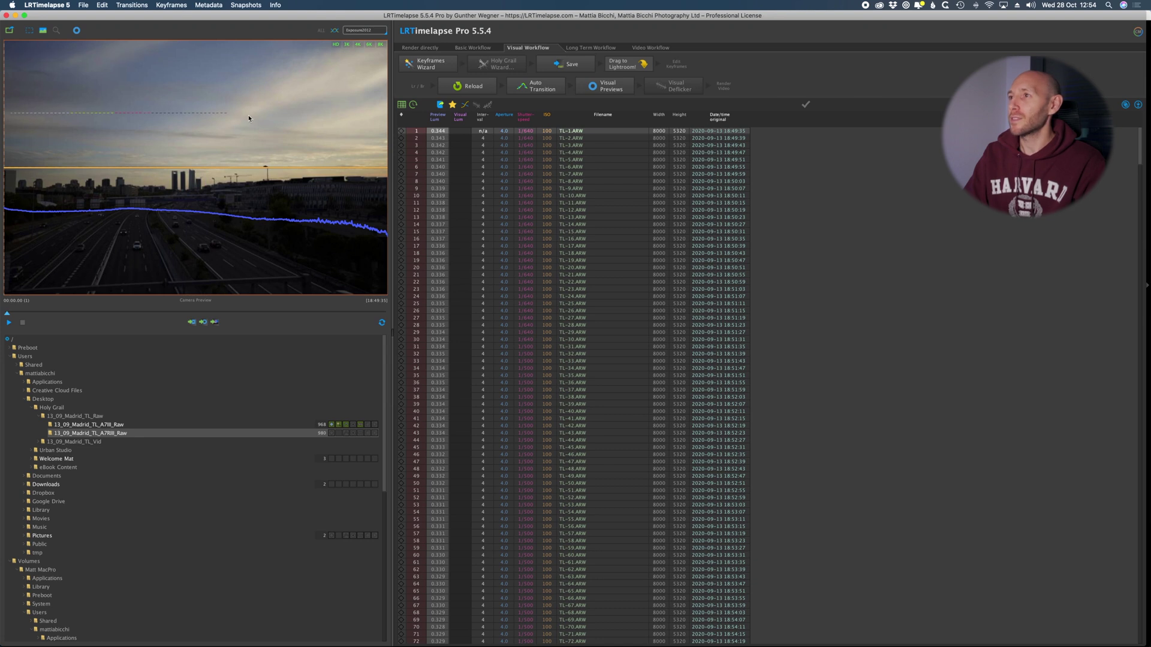
In LRTimelapse, mark the sky as the A7RIII sequence's luminance reference area, then create its keyframes and save them.
{"action": "left_click_drag", "start_coordinate": [367, 150], "coordinate": [366, 147]}
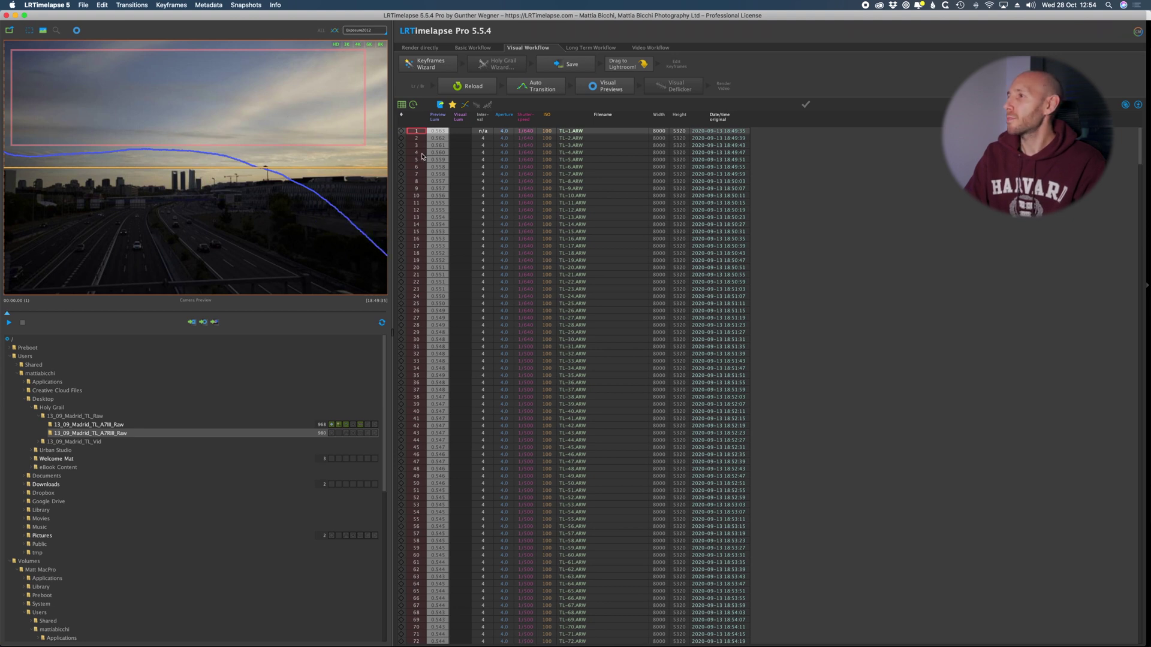
{"action": "left_click", "coordinate": [427, 67]}
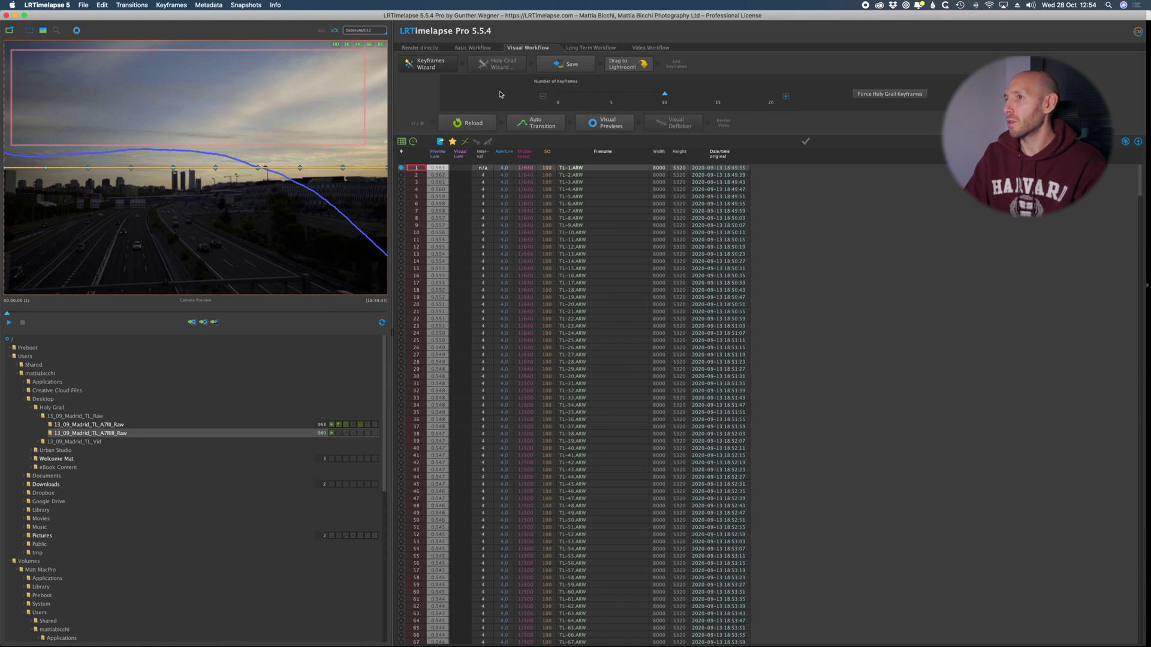
{"action": "left_click", "coordinate": [560, 67]}
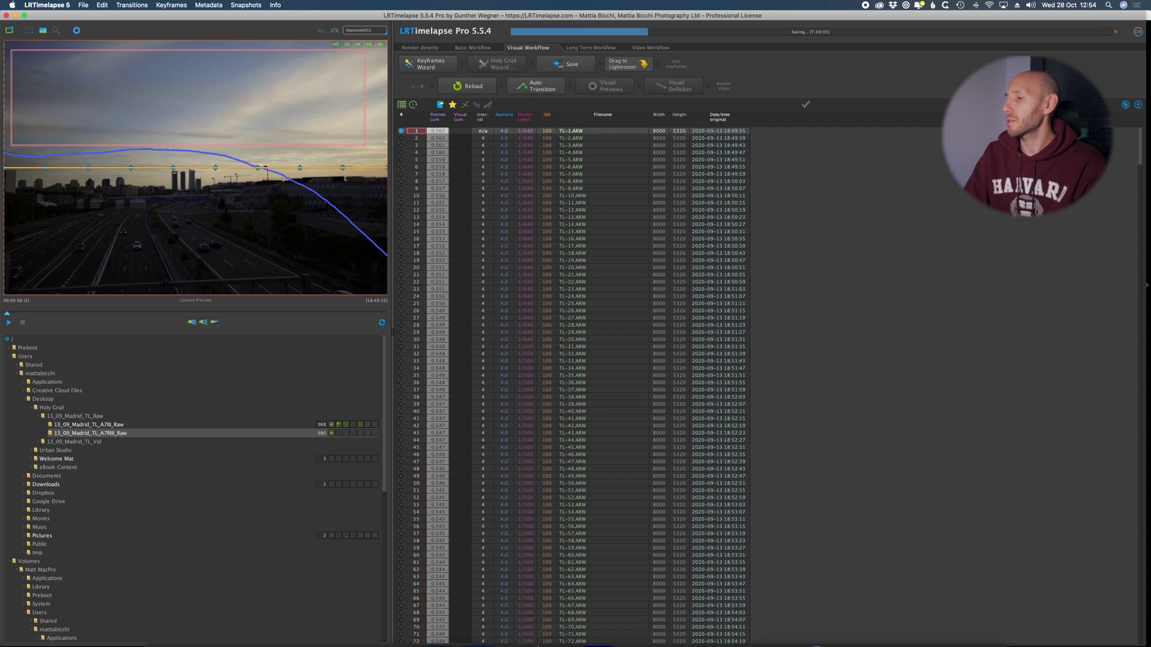
Switch to Lightroom Classic, show the 13_09_Madrid_TL_A7RIII_Raw folder, and open its photos for developing.
{"action": "left_click", "coordinate": [478, 621]}
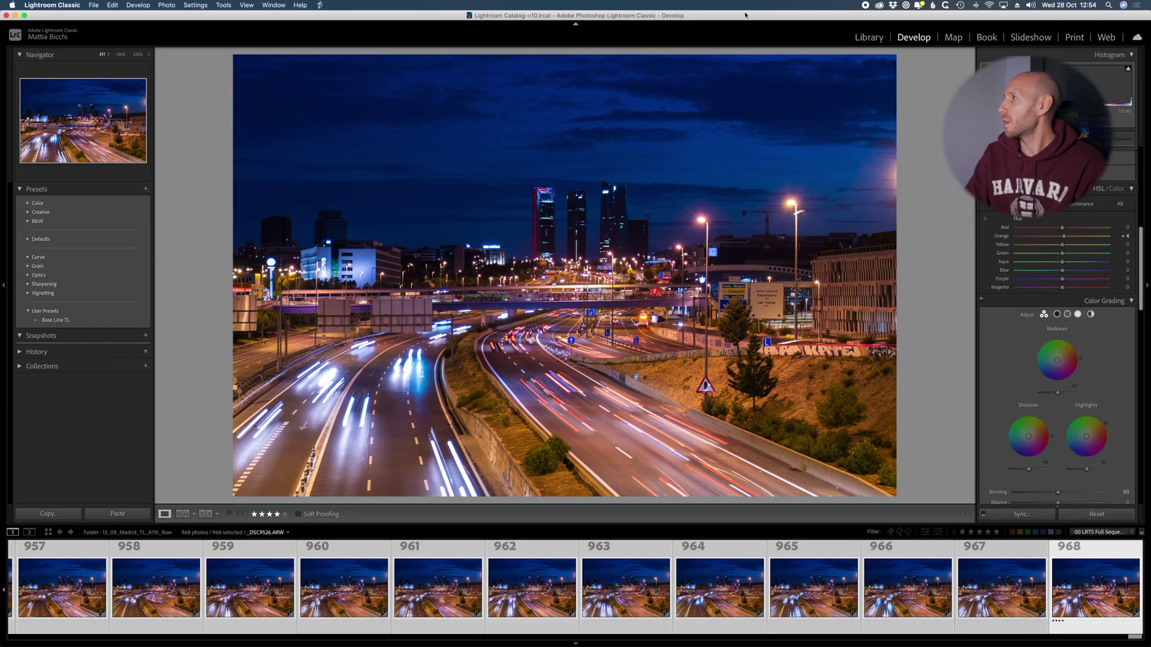
{"action": "left_click", "coordinate": [863, 37]}
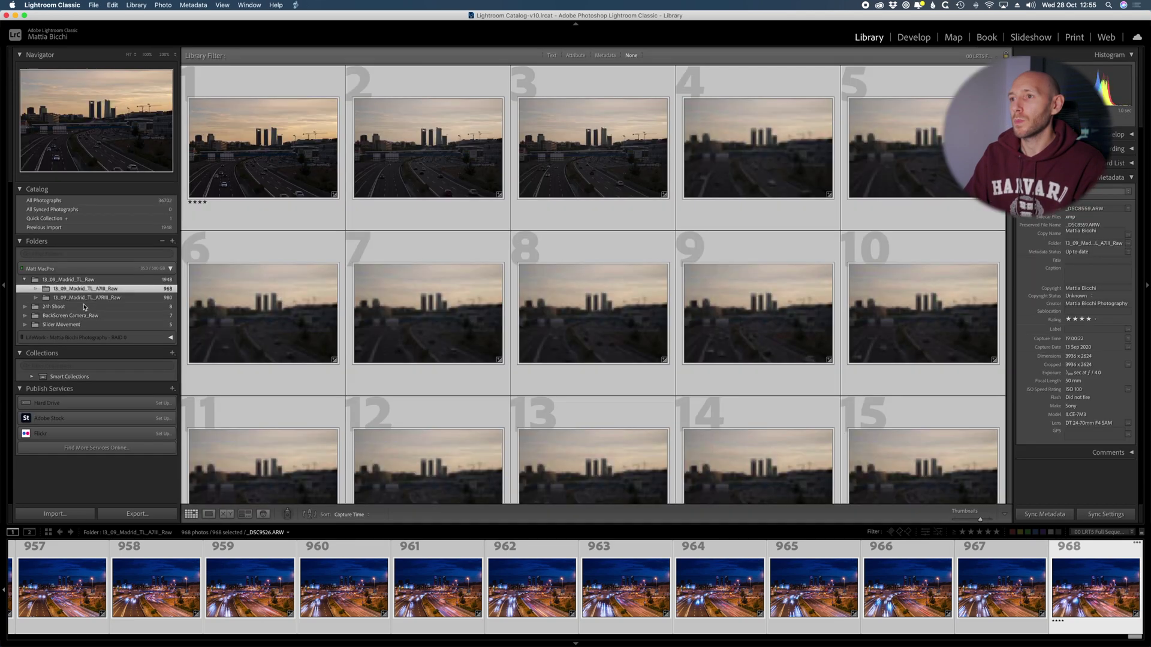
{"action": "left_click", "coordinate": [85, 300]}
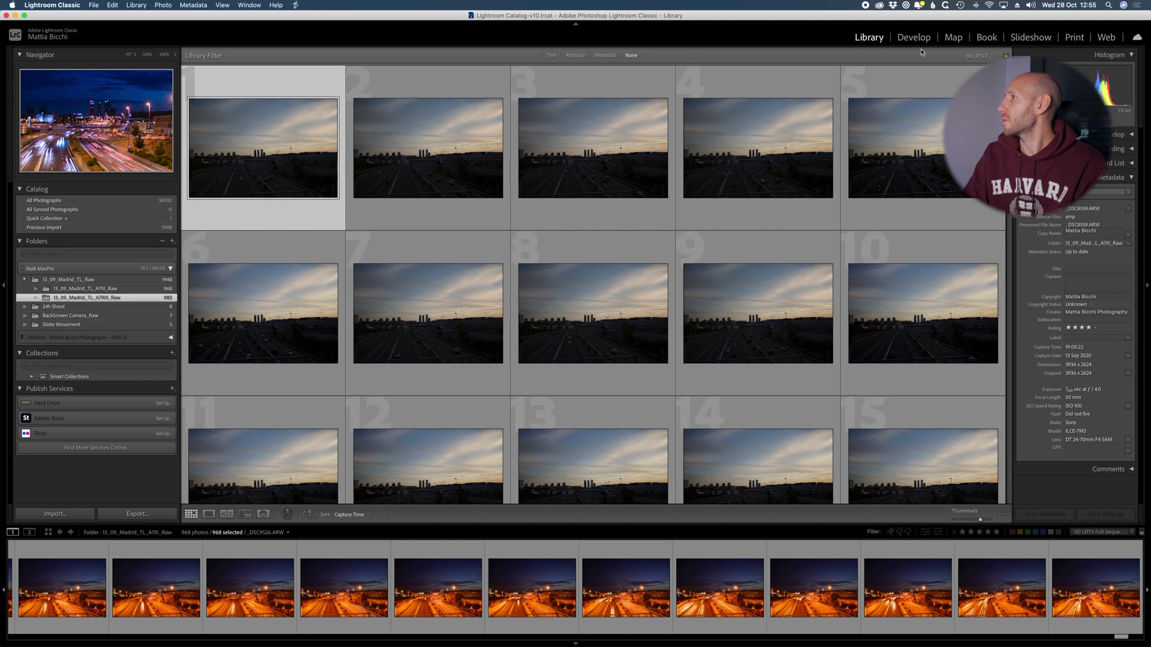
{"action": "left_click", "coordinate": [921, 40]}
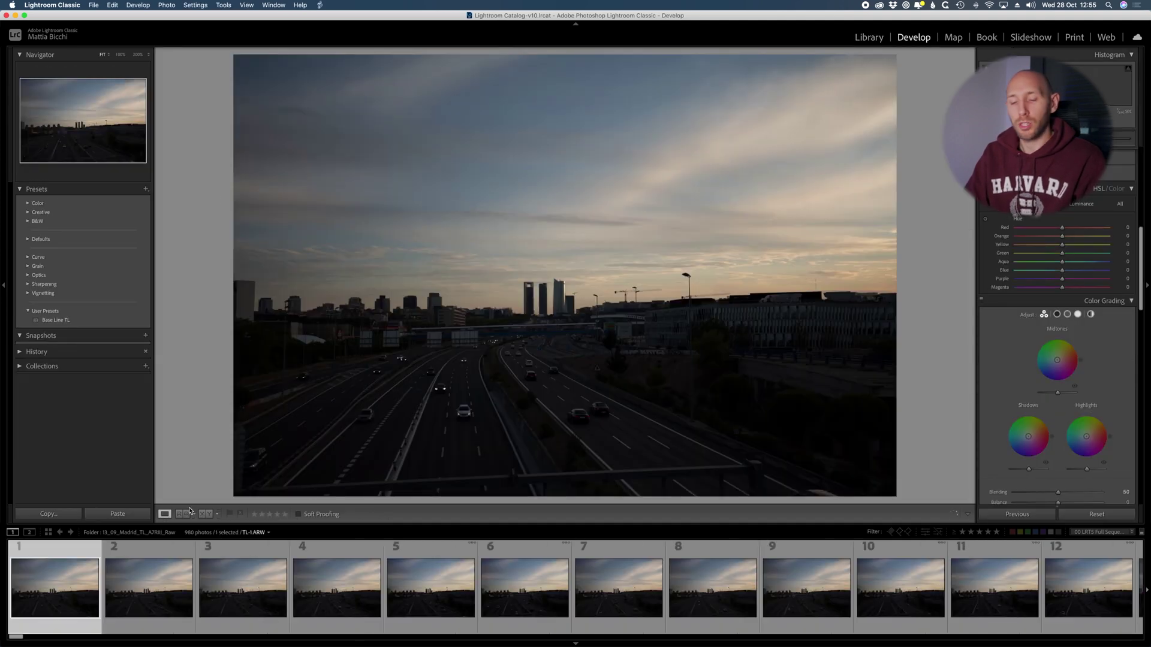
Read metadata from files for all photos of the A7RIII sequence, then filter them to 01 LRT5 Keyframes.
{"action": "key", "text": "super+a"}
{"action": "right_click", "coordinate": [58, 589]}
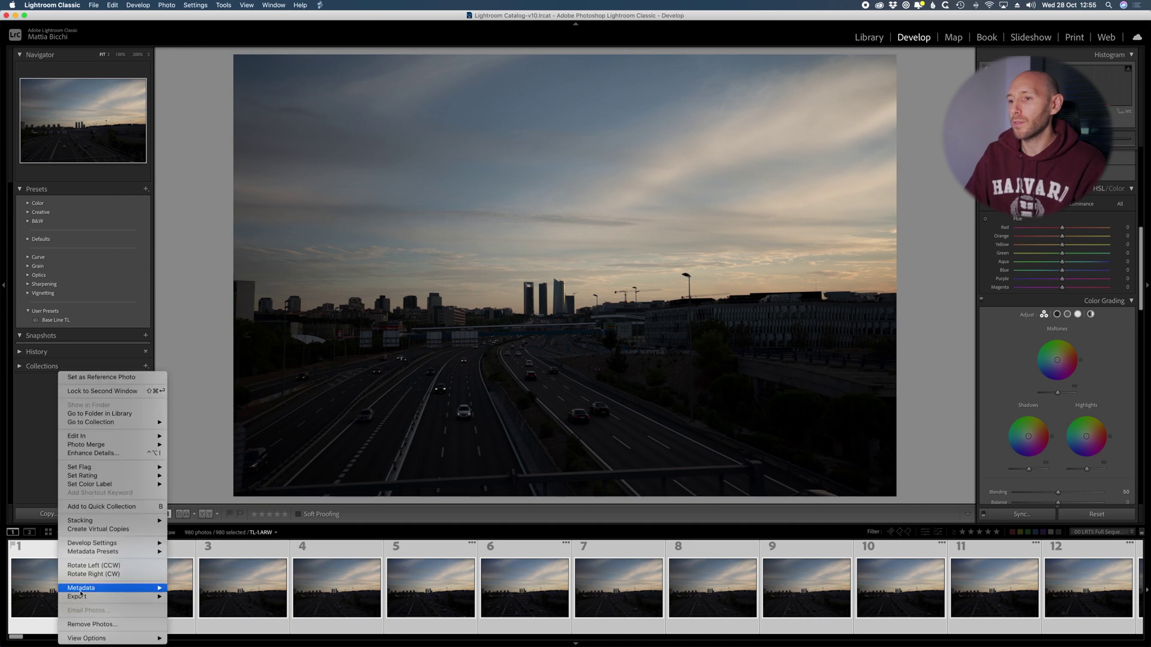
{"action": "mouse_move", "coordinate": [144, 584]}
{"action": "left_click", "coordinate": [195, 595]}
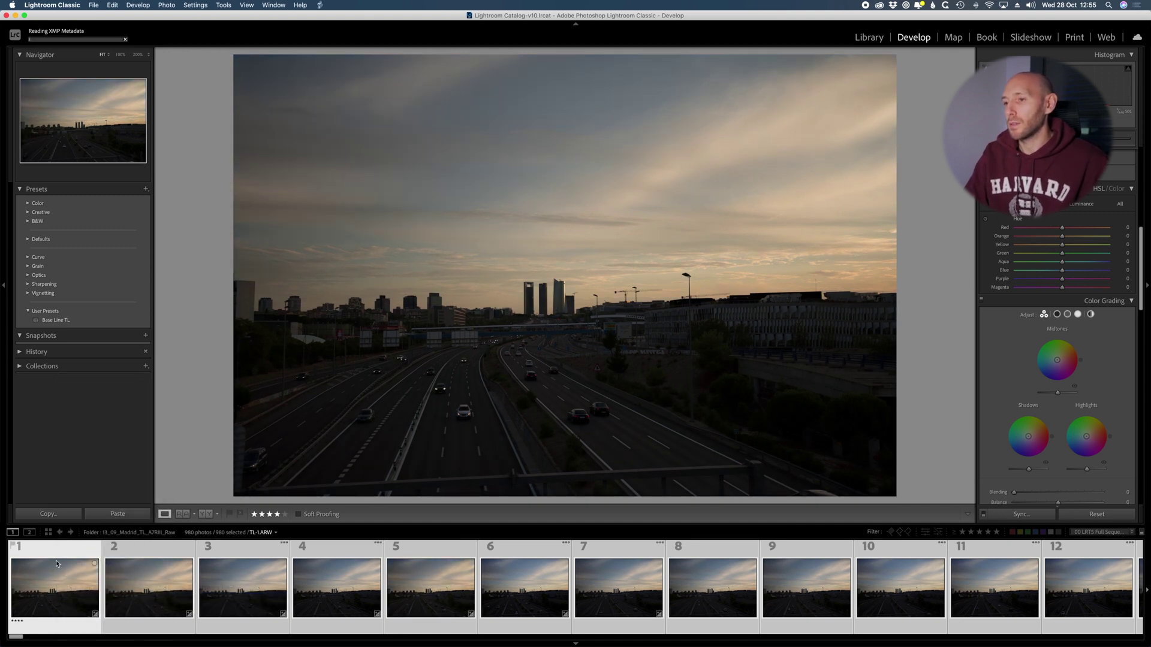
{"action": "left_click", "coordinate": [1119, 532]}
{"action": "left_click", "coordinate": [1057, 541]}
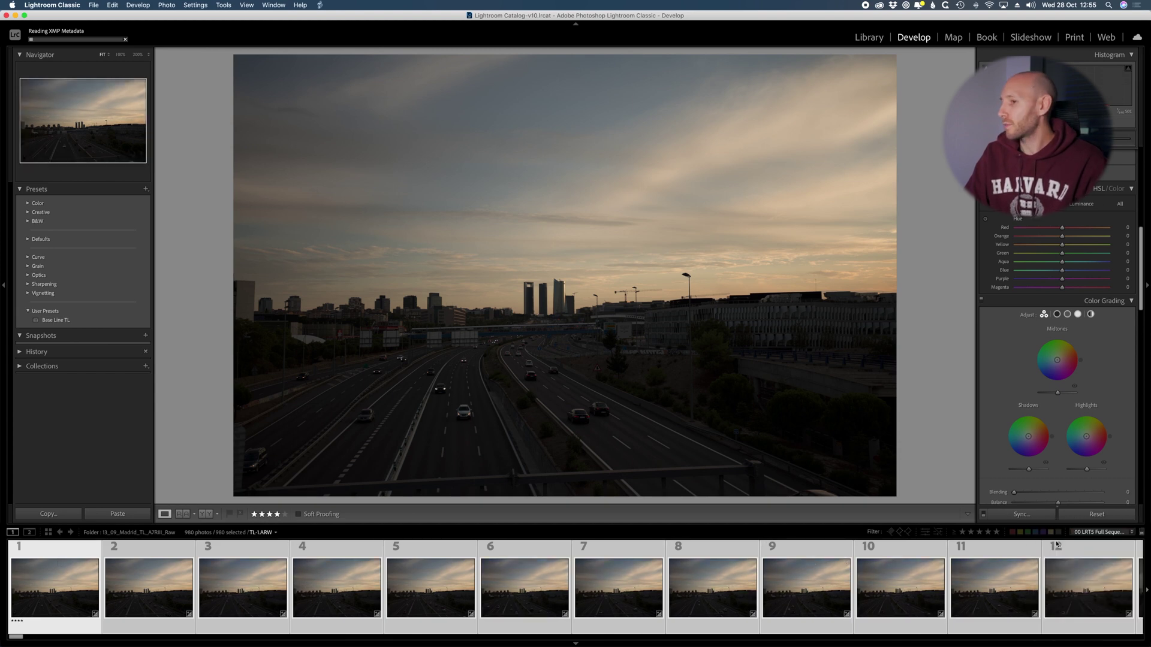
Apply the Base Line TL preset to the first keyframe and set Highlights -55, Shadows +47, Whites +42, Blacks -10, Saturation +10.
{"action": "scroll", "coordinate": [1056, 269], "scroll_direction": "up", "scroll_amount": 5}
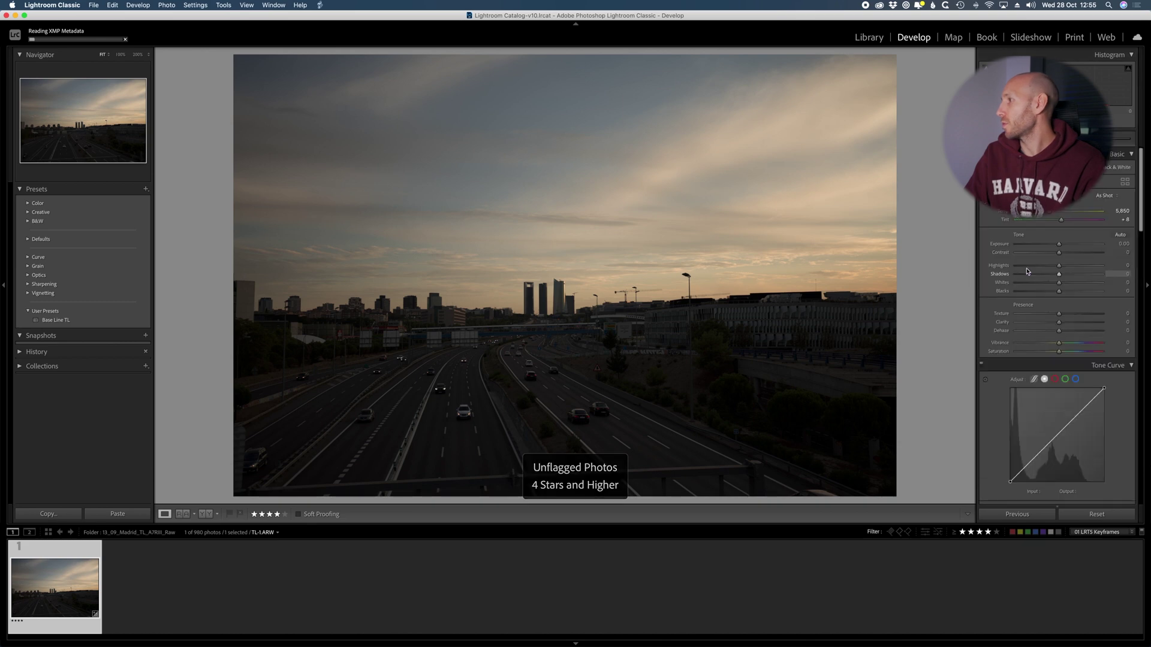
{"action": "left_click", "coordinate": [82, 322]}
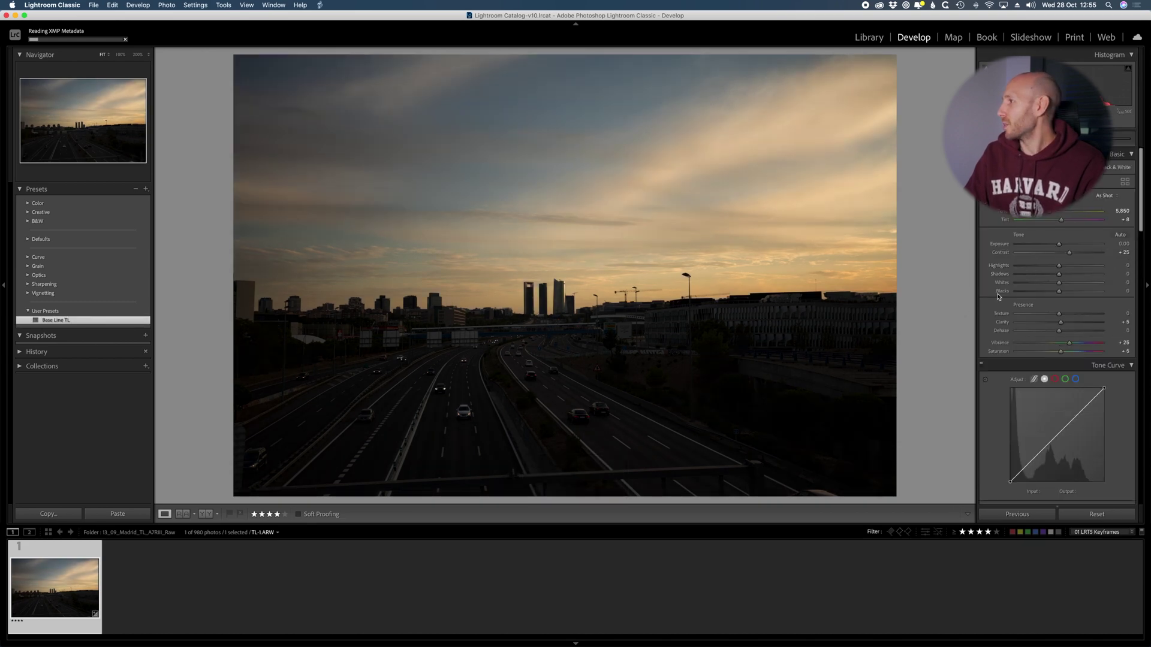
{"action": "scroll", "coordinate": [1055, 300], "scroll_direction": "down", "scroll_amount": 10}
{"action": "left_click", "coordinate": [1041, 354]}
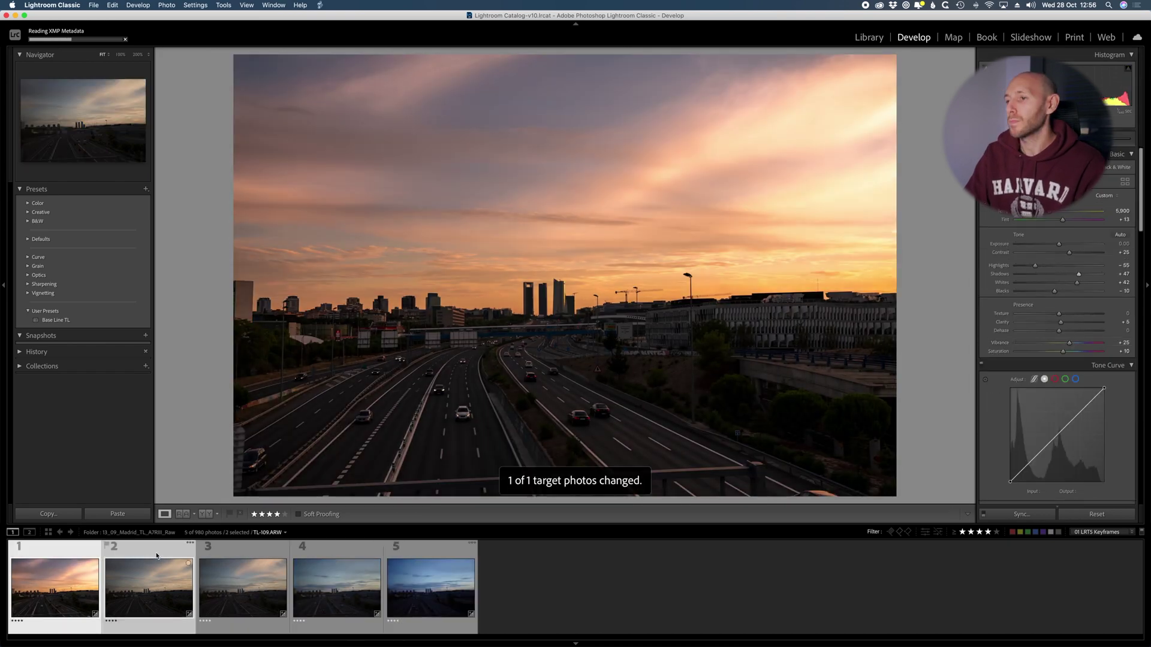
Carry the grade through the remaining keyframes with Highlights -60, ending at Blacks +20 and a temperature of 2,871 on the tenth.
{"action": "left_click", "coordinate": [431, 587]}
{"action": "left_click", "coordinate": [534, 545], "text": "super"}
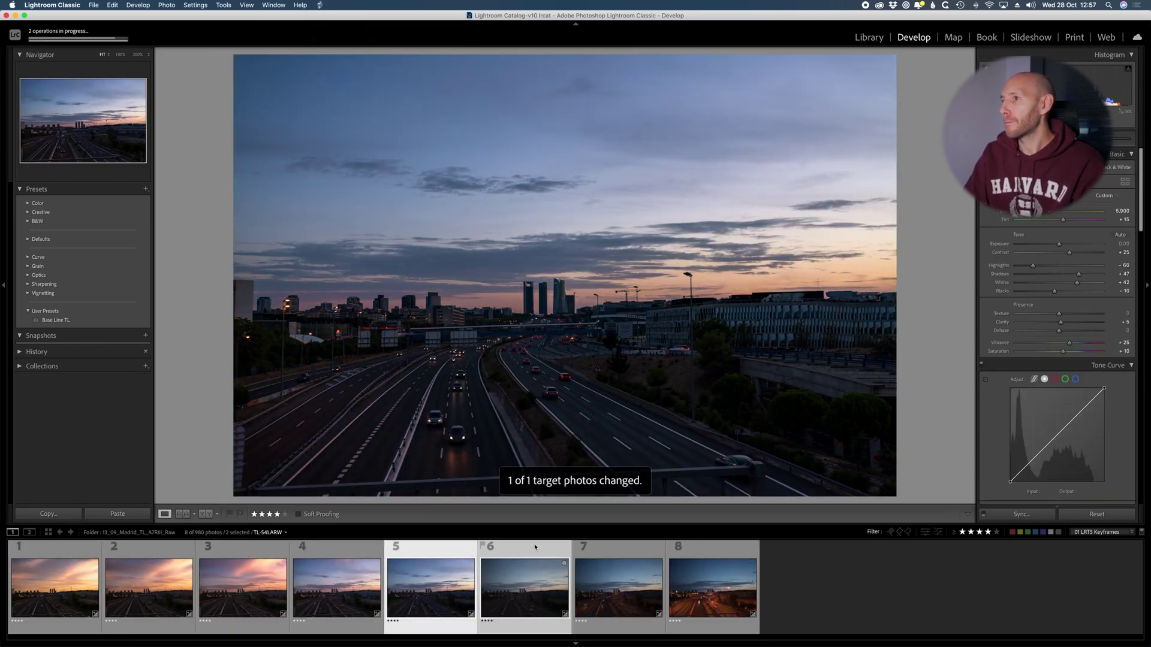
{"action": "left_click", "coordinate": [525, 588]}
{"action": "left_click", "coordinate": [619, 587]}
{"action": "left_click", "coordinate": [713, 588]}
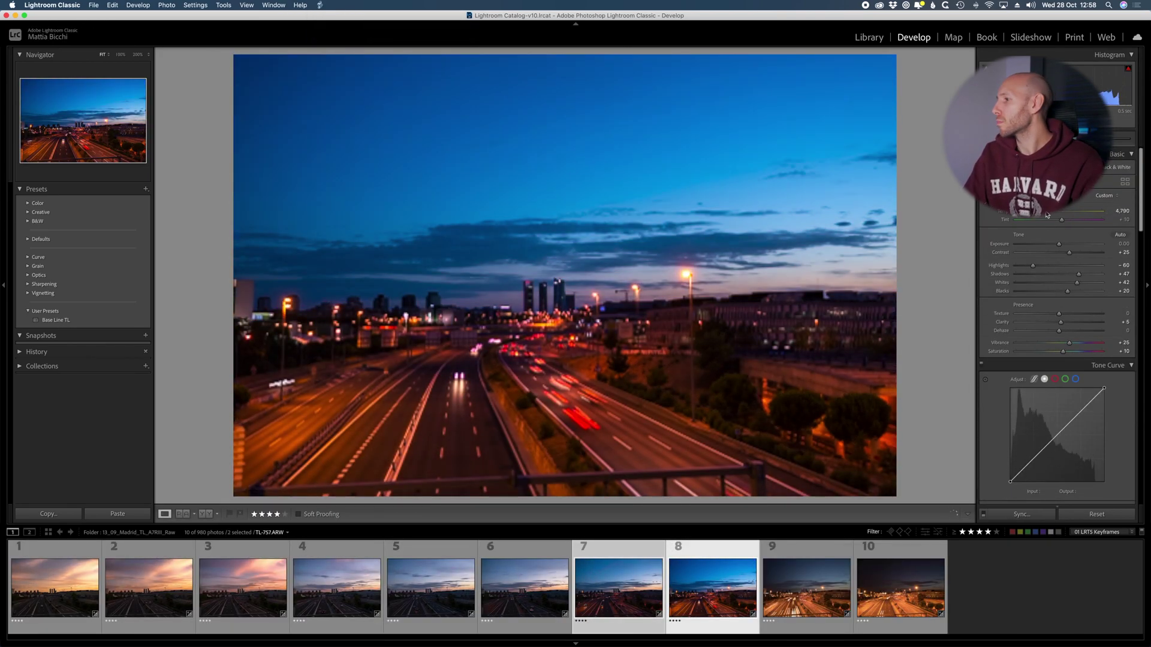
{"action": "left_click", "coordinate": [807, 588]}
{"action": "left_click", "coordinate": [901, 587]}
Save the metadata of all ten A7RIII keyframes to their files.
{"action": "key", "text": "super+a"}
{"action": "right_click", "coordinate": [714, 590]}
{"action": "left_click", "coordinate": [792, 591]}
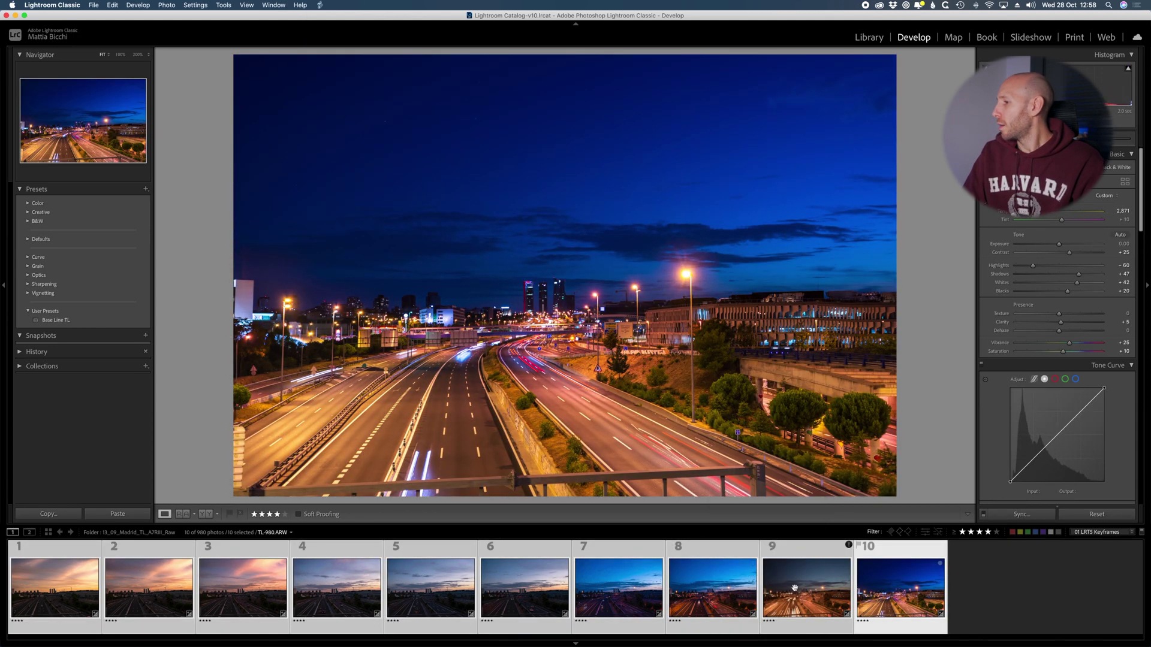
{"action": "right_click", "coordinate": [793, 587]}
{"action": "mouse_move", "coordinate": [836, 588]}
{"action": "left_click", "coordinate": [880, 589]}
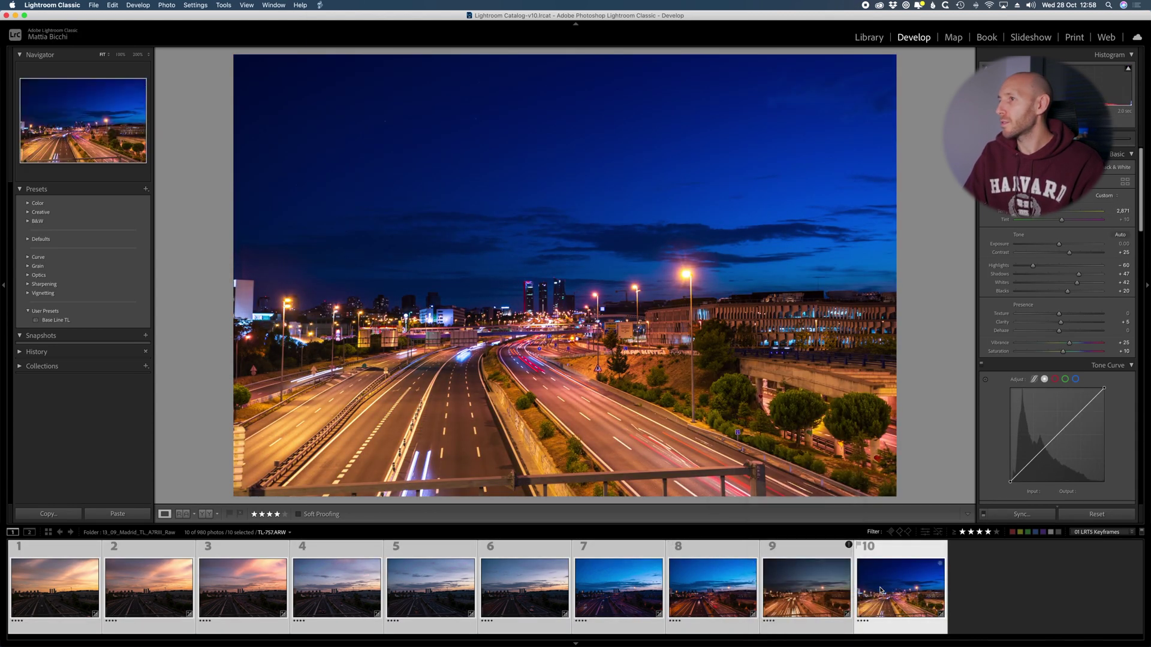
Switch to LRTimelapse, reload the A7RIII sequence's metadata, apply Auto Transition, and save the result.
{"action": "left_click", "coordinate": [540, 629]}
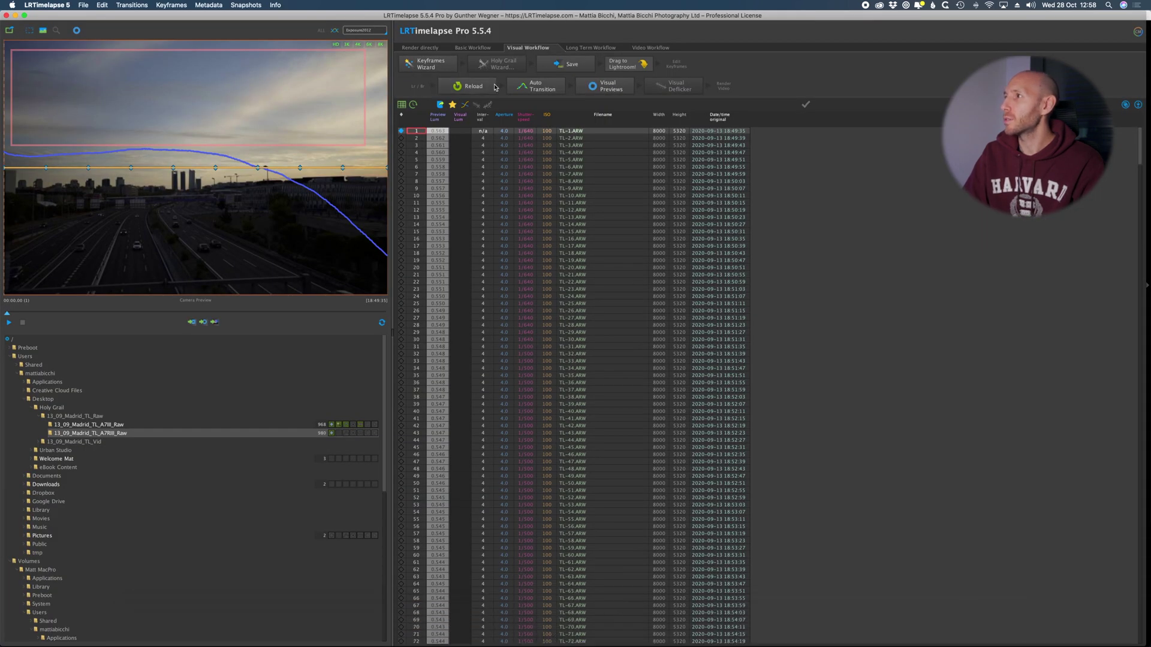
{"action": "left_click", "coordinate": [495, 86]}
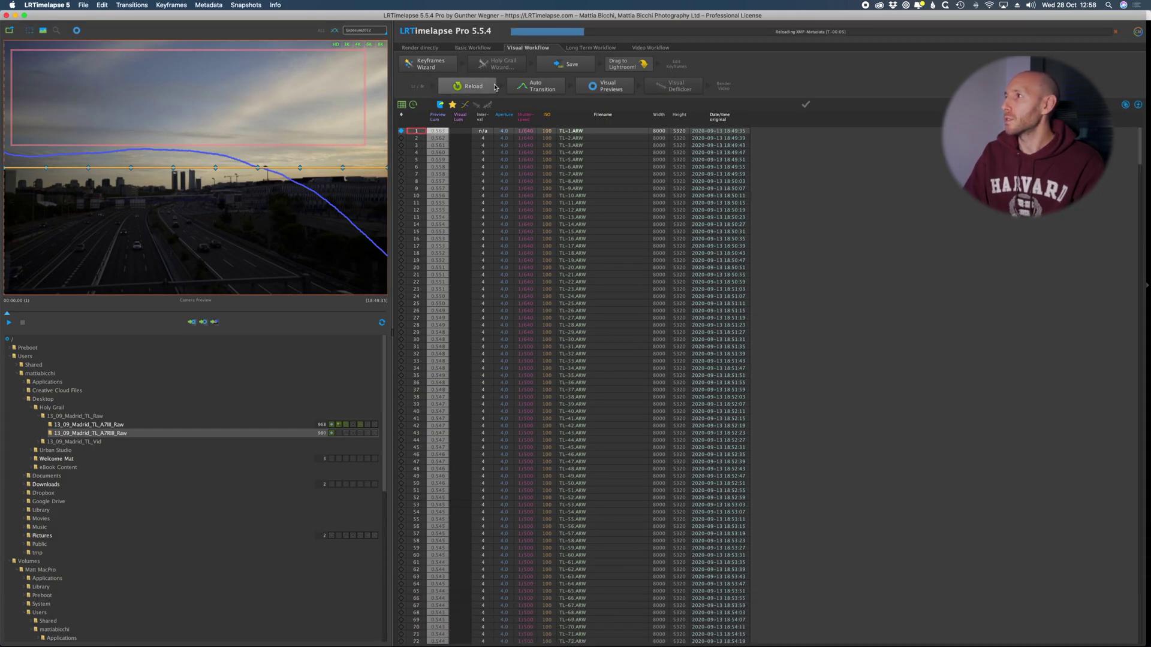
{"action": "left_click", "coordinate": [530, 85]}
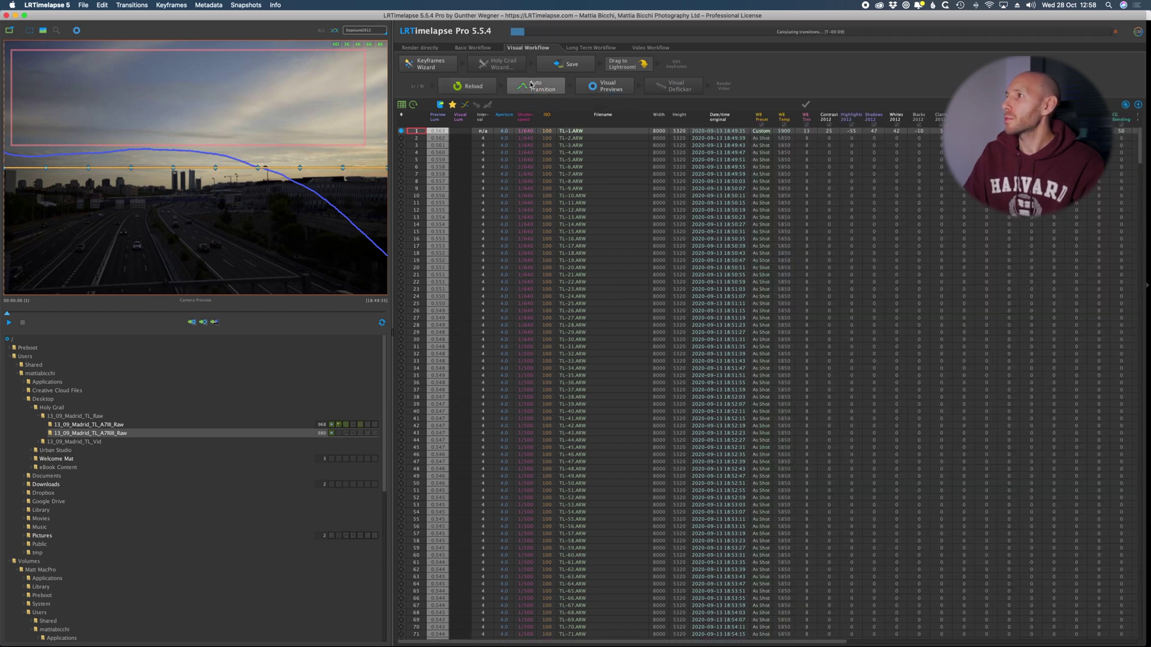
{"action": "left_click", "coordinate": [563, 65]}
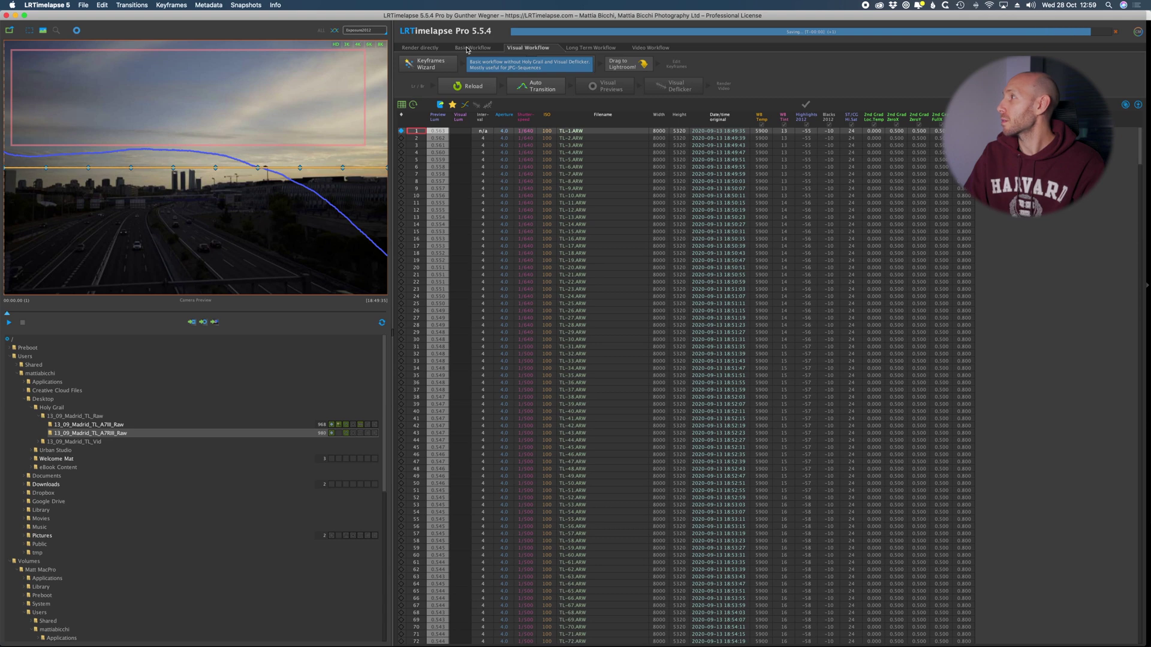
Deflicker the A7RIII sequence with the Basic Workflow's simple deflicker at Smoothing 10 and save it.
{"action": "left_click", "coordinate": [471, 48]}
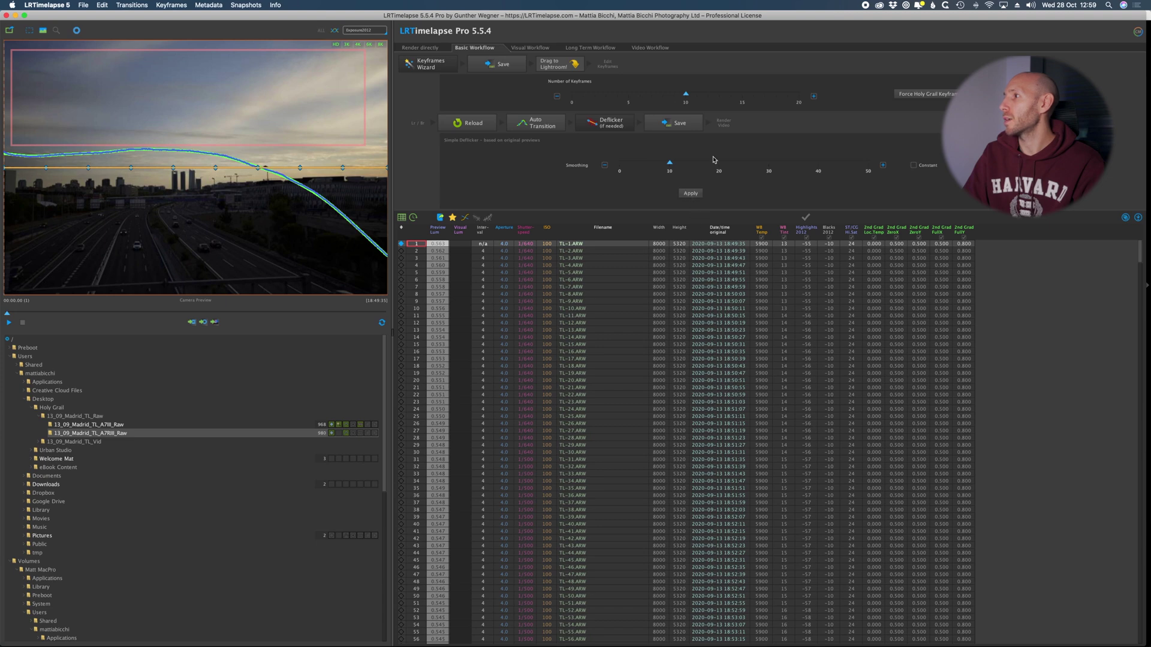
{"action": "left_click", "coordinate": [666, 123]}
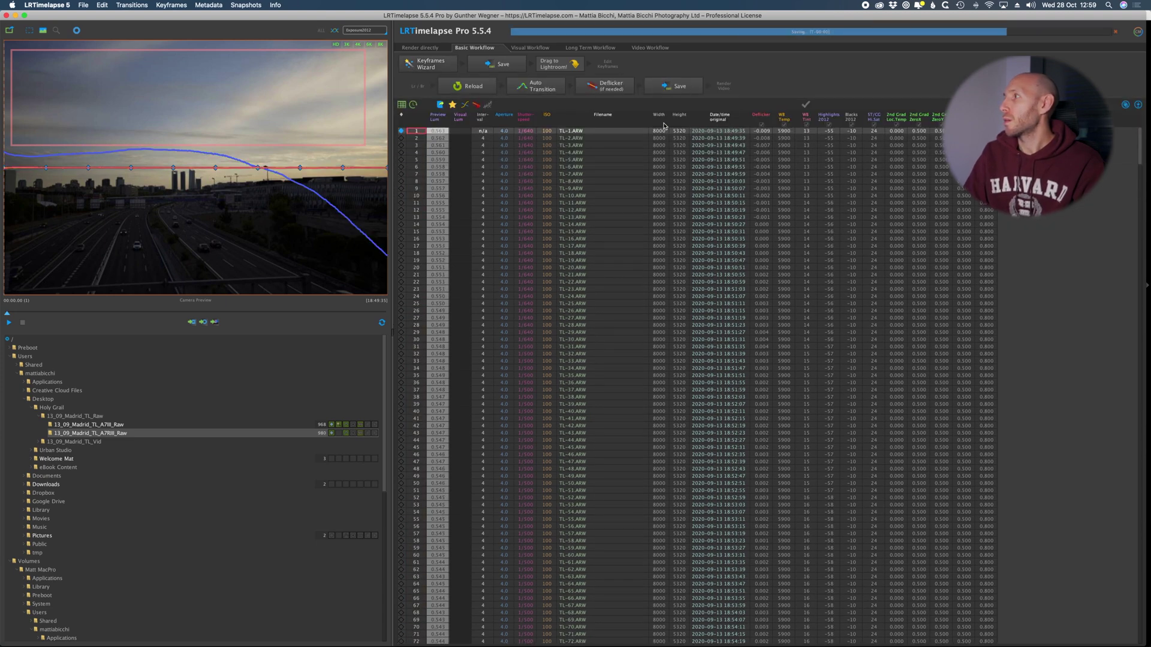
In Lightroom Classic, show the A7RIII folder's 00 LRT5 Full Sequence and read metadata from files for all its photos.
{"action": "left_click", "coordinate": [477, 619]}
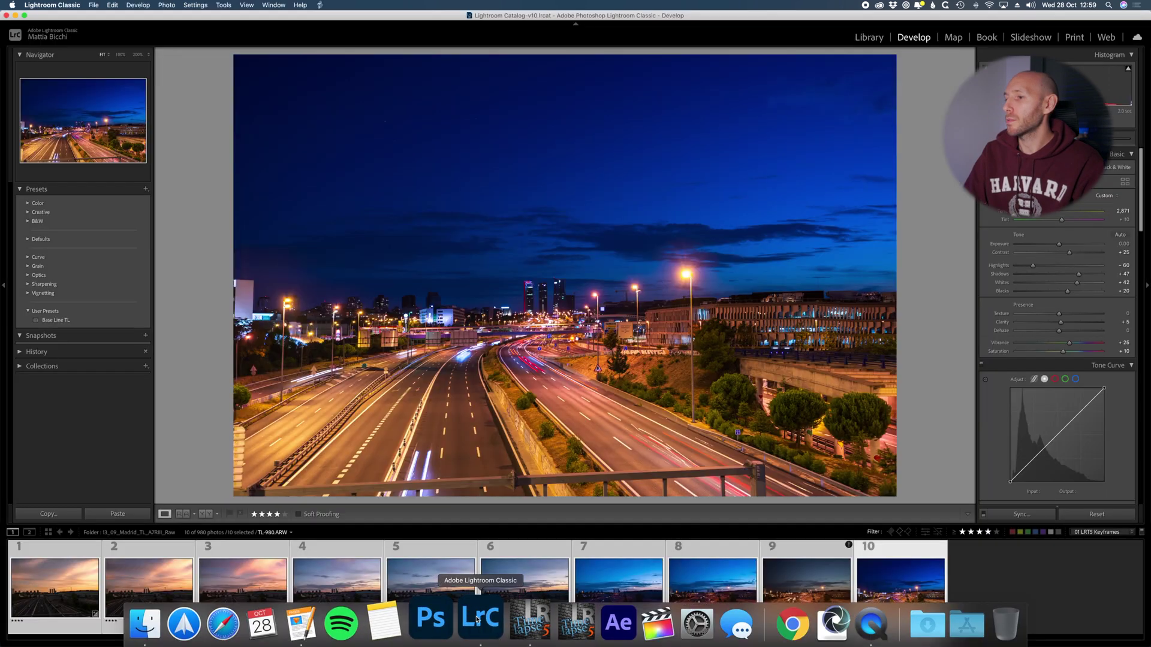
{"action": "left_click", "coordinate": [1090, 533]}
{"action": "left_click", "coordinate": [1097, 519]}
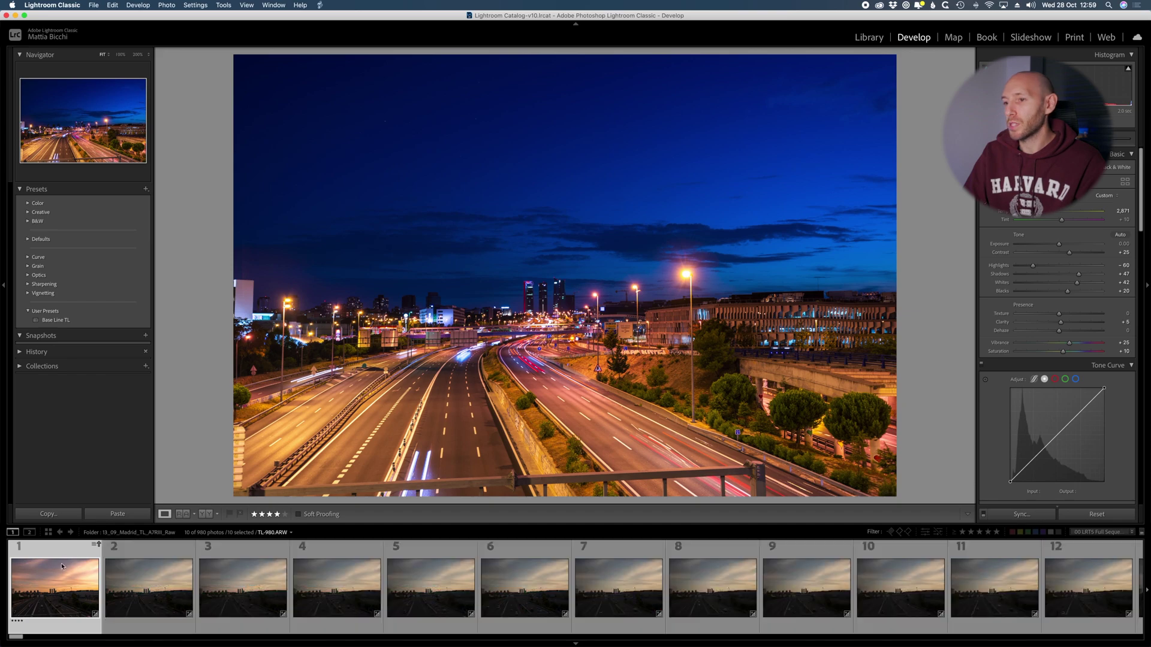
{"action": "key", "text": "super+a"}
{"action": "right_click", "coordinate": [60, 564]}
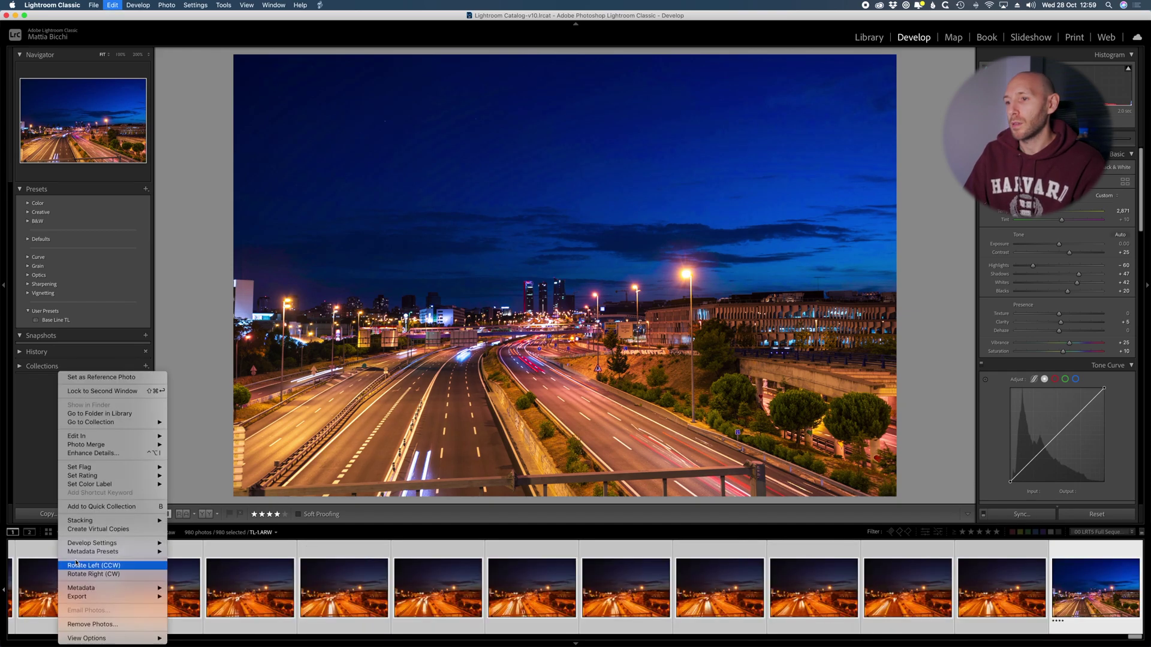
{"action": "mouse_move", "coordinate": [84, 588]}
{"action": "left_click", "coordinate": [193, 597]}
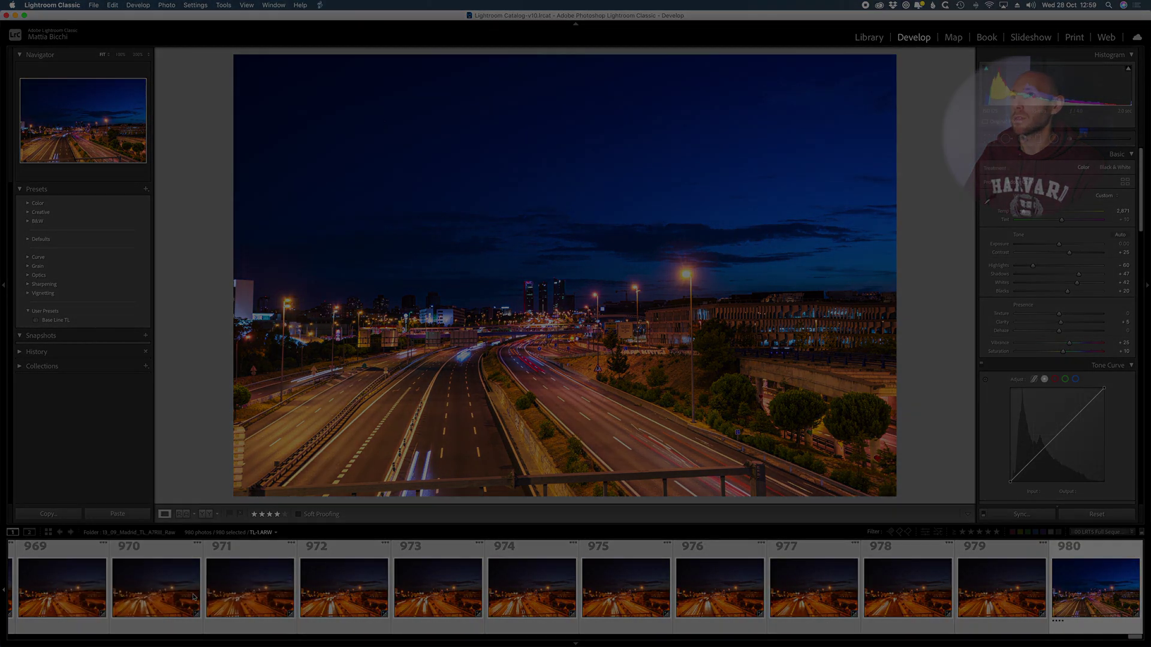